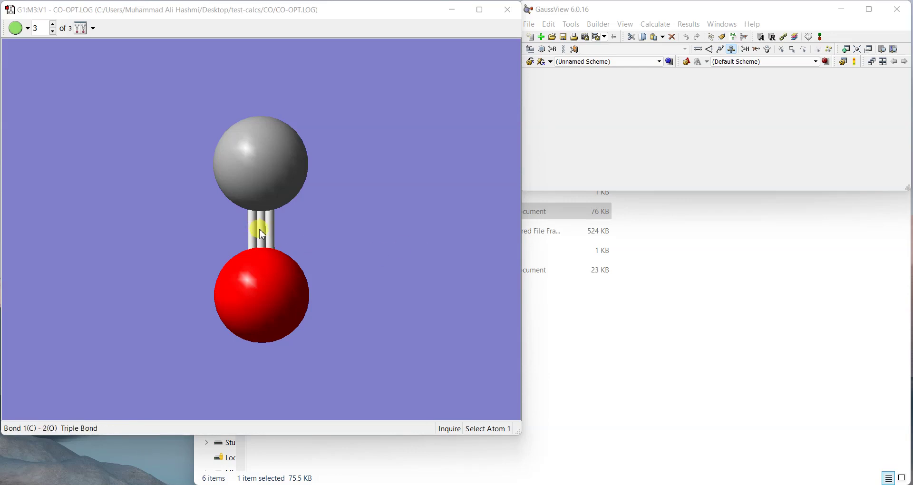
Step: Nudge the left C≡O structure leftward in ChemDraw to widen the gap, then minimize ChemDraw
scroll(261, 233, "up", 2)
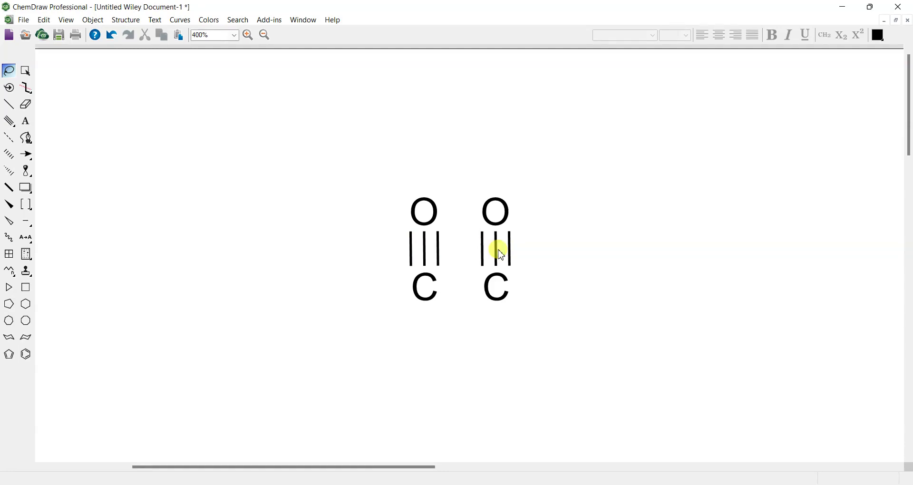
mouse_move(457, 244)
left_mouse_down()
mouse_move(442, 180)
mouse_move(369, 279)
mouse_move(396, 357)
mouse_move(446, 363)
left_mouse_up()
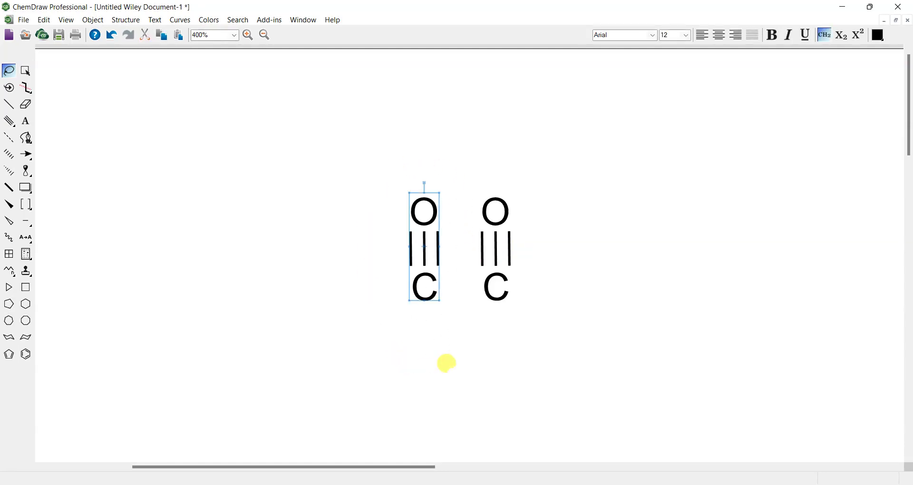
key("Left")
key("Left")
key("Left")
key("Left")
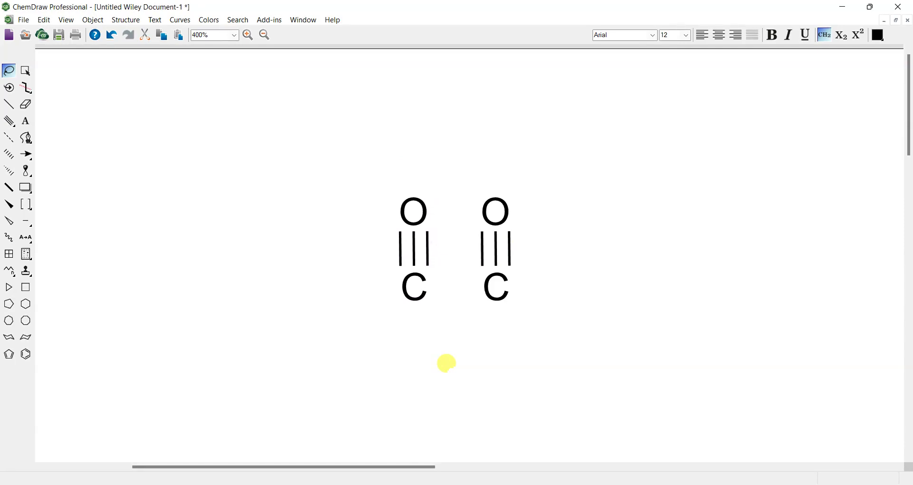
key("Left")
key("Left")
key("Left")
key("Left")
key("Left")
key("Left")
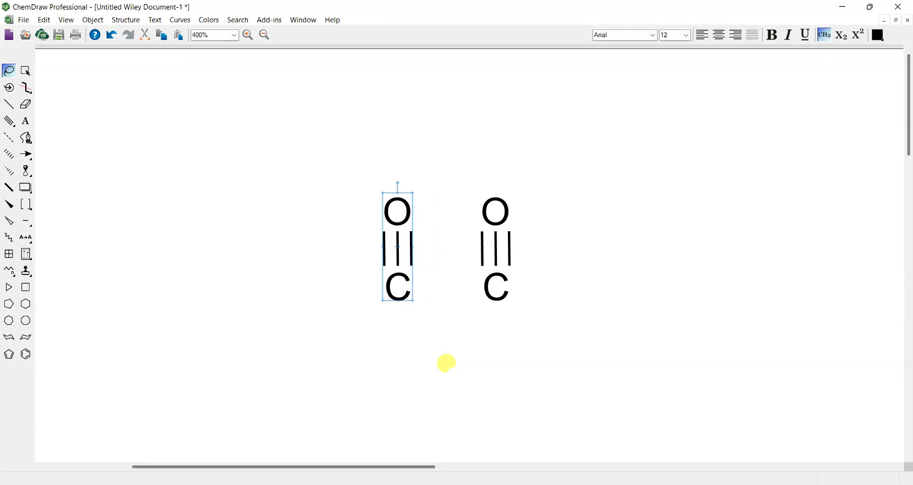
left_click(446, 363)
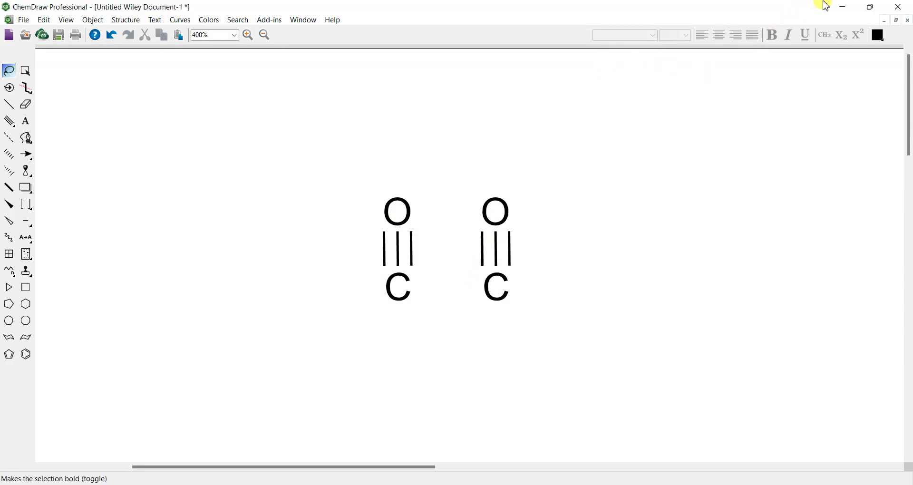
left_click(843, 6)
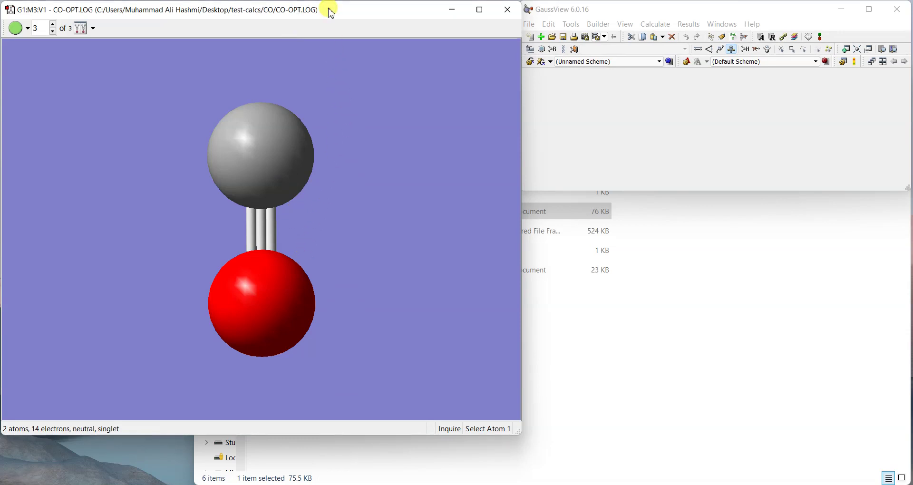
Step: Copy the optimized CO molecule into a new molecule window after closing the CO-OPT.LOG window
key("ctrl+c")
left_click(514, 14)
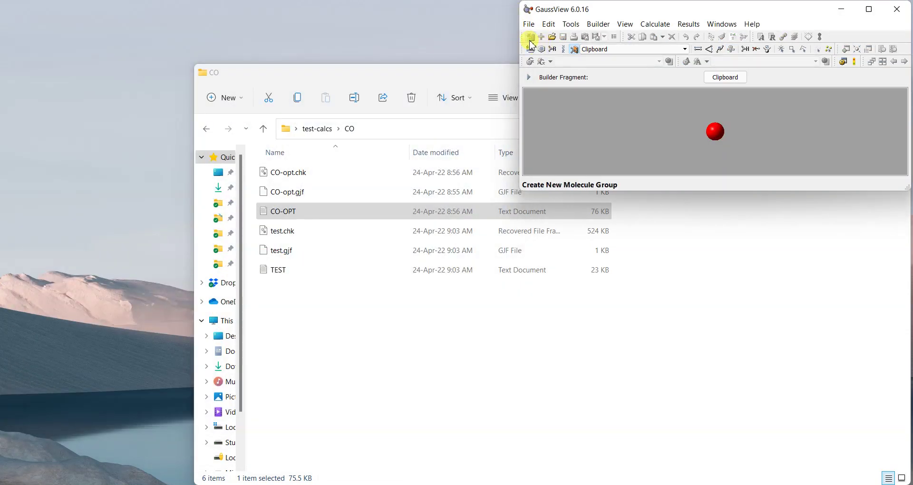
left_click(531, 37)
left_click_drag(511, 17, 322, 15)
left_click(333, 221)
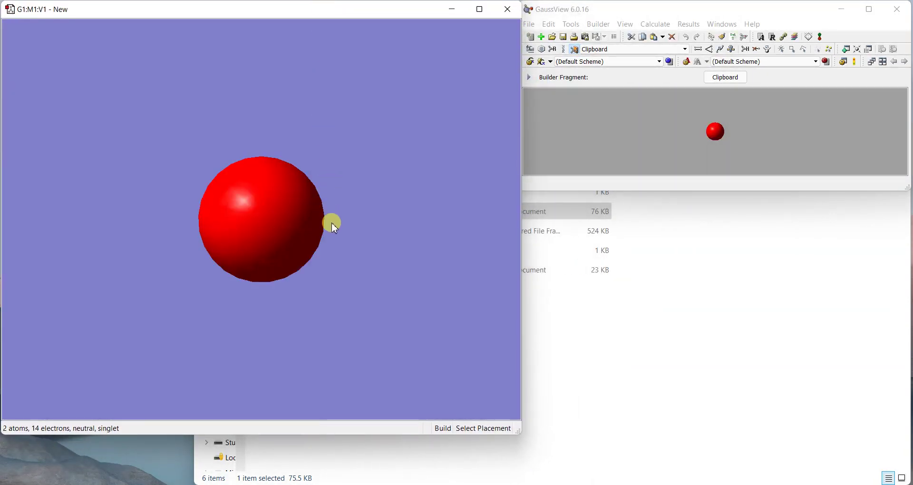
mouse_move(283, 209)
left_mouse_down()
mouse_move(301, 216)
mouse_move(279, 220)
mouse_move(287, 262)
mouse_move(328, 276)
mouse_move(314, 288)
mouse_move(290, 162)
mouse_move(247, 149)
mouse_move(253, 173)
mouse_move(244, 161)
mouse_move(256, 159)
mouse_move(251, 152)
mouse_move(262, 164)
left_mouse_up()
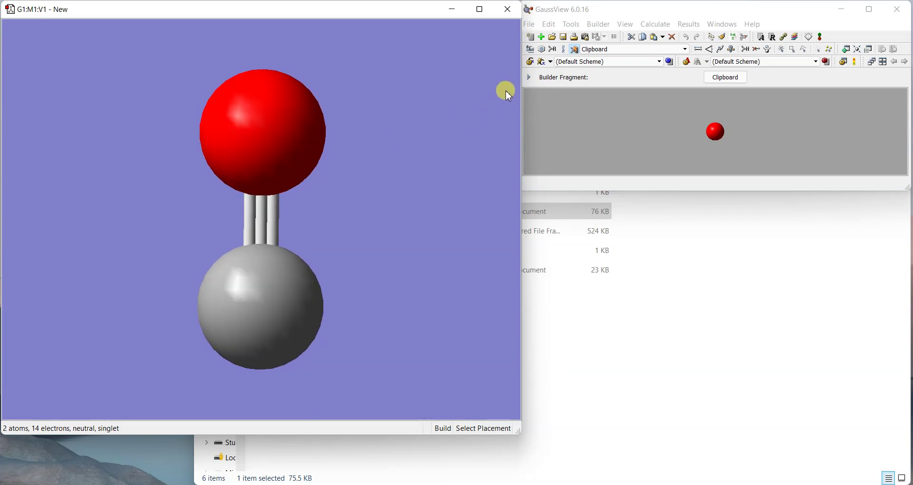
Step: Choose the X dummy atom from the Element Fragments periodic table
left_click(532, 50)
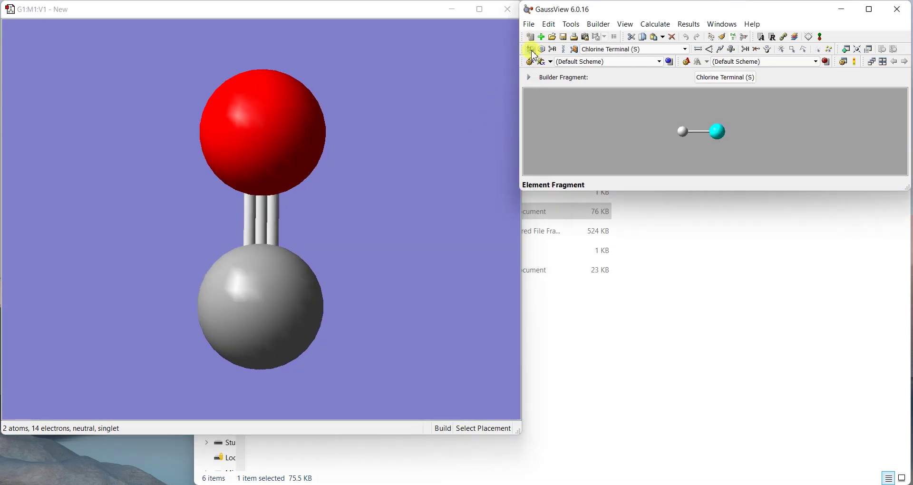
left_click(532, 50)
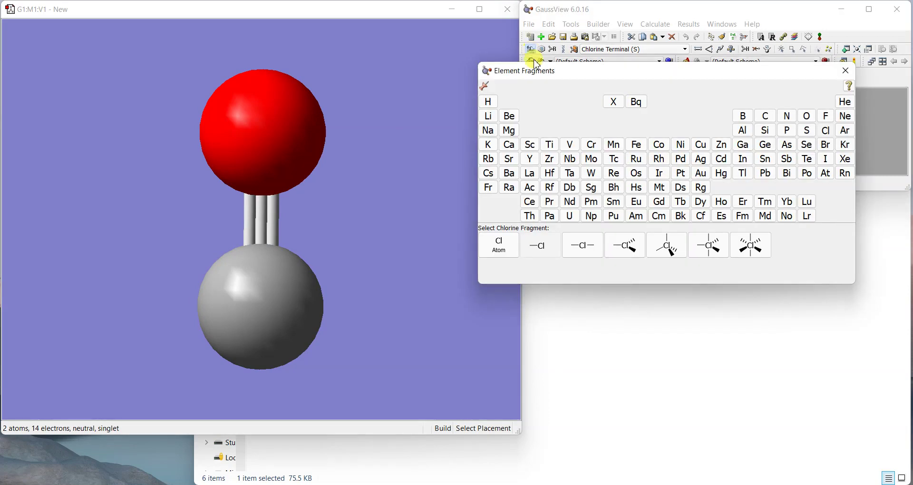
left_click_drag(597, 76, 645, 210)
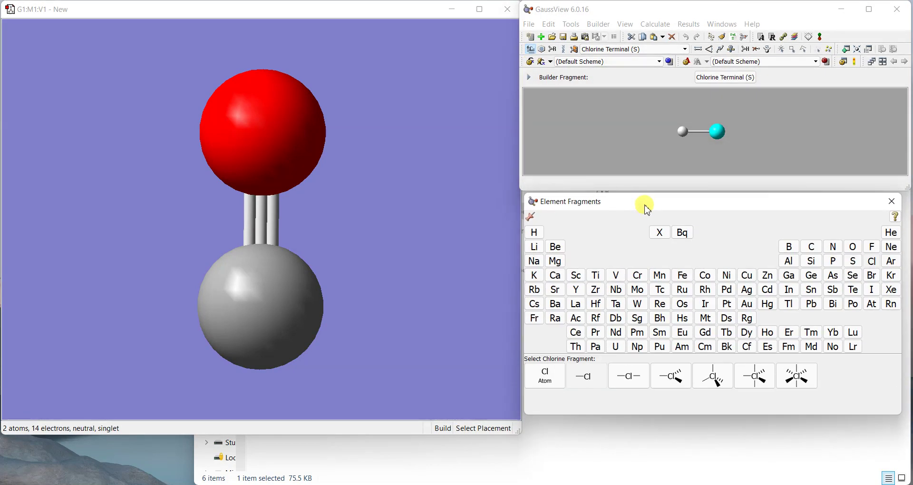
left_click(664, 238)
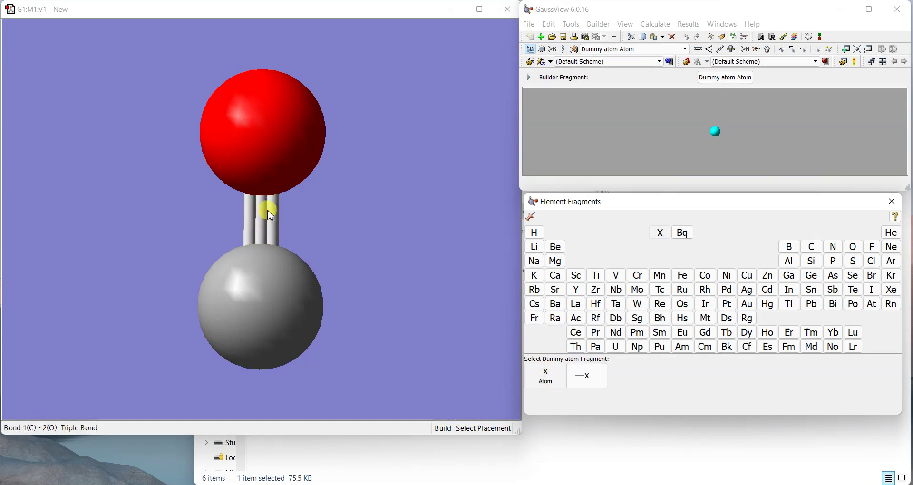
Step: Read the C–O bond length (1.13896 Å) with Modify Bond, cancelling without changes
left_click(698, 49)
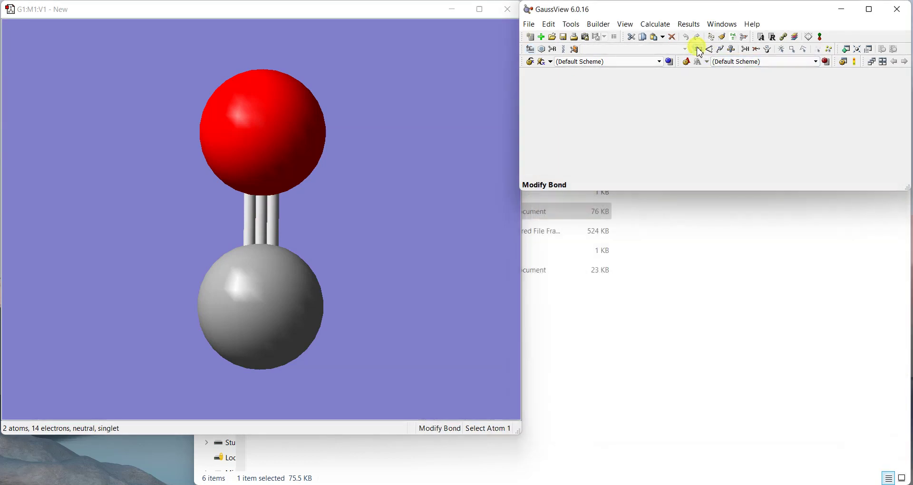
left_click(255, 301)
left_click(266, 160)
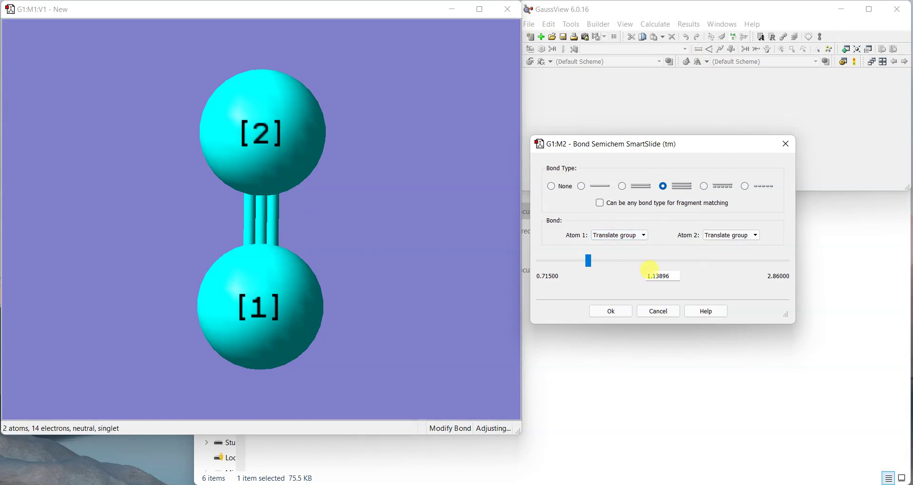
left_click(666, 312)
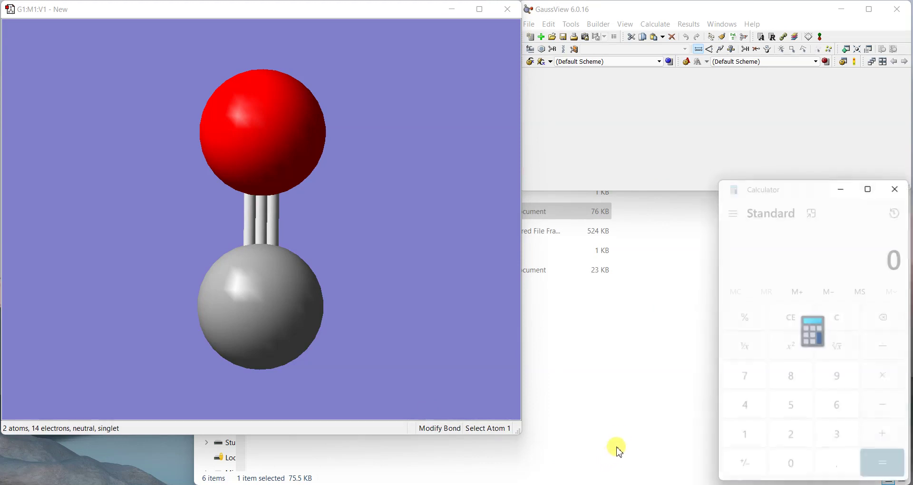
Step: Divide 1.13896 by 2 in Calculator to get the midpoint distance 0.56948
type("1.13896")
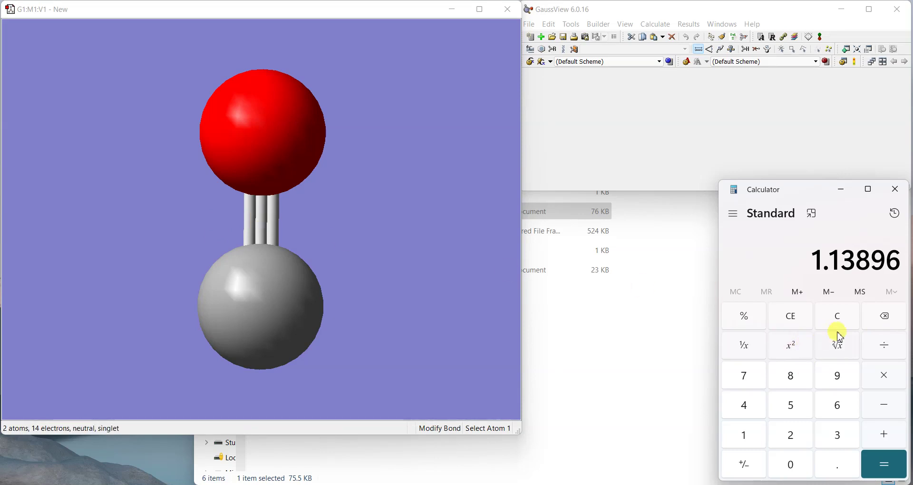
left_click(881, 346)
left_click(797, 437)
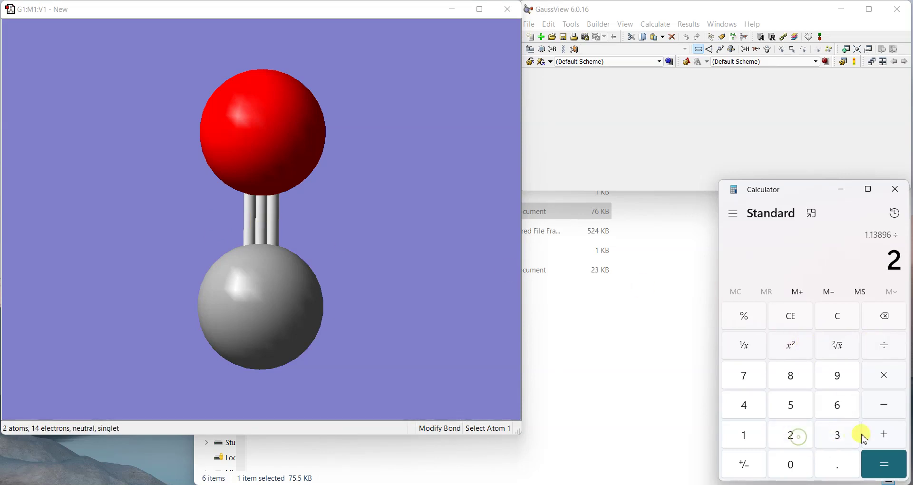
left_click(885, 465)
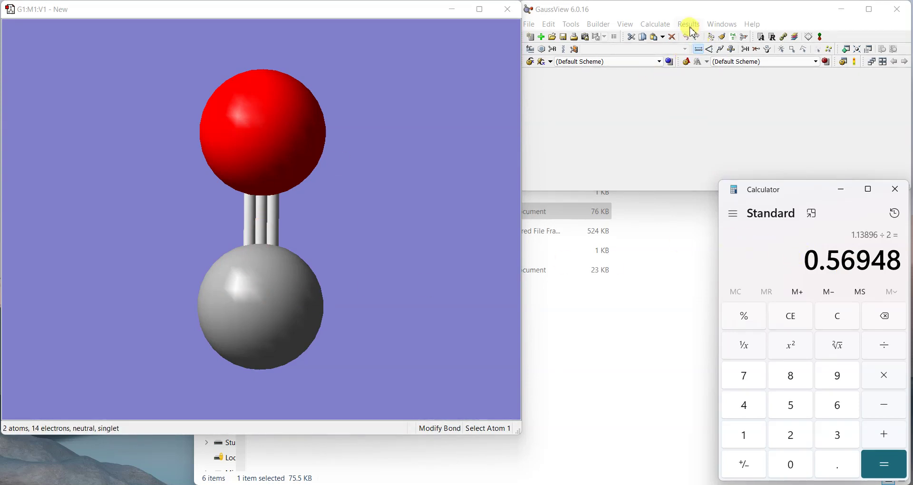
left_click(531, 49)
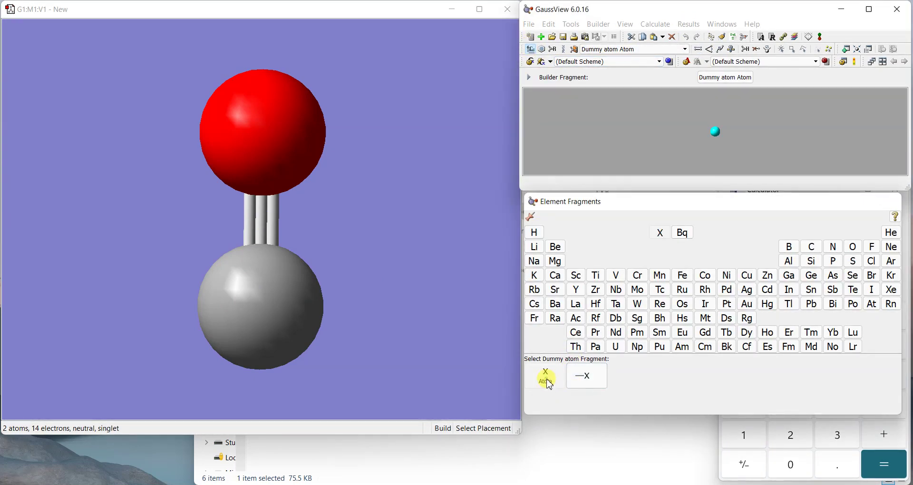
Step: Insert a single X dummy atom on the C≡O bond between carbon and oxygen
left_click(547, 380)
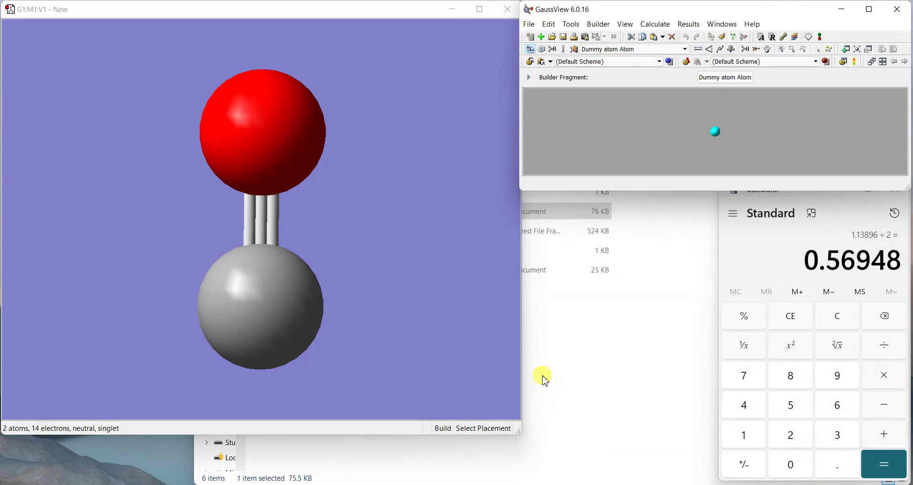
left_click(261, 221)
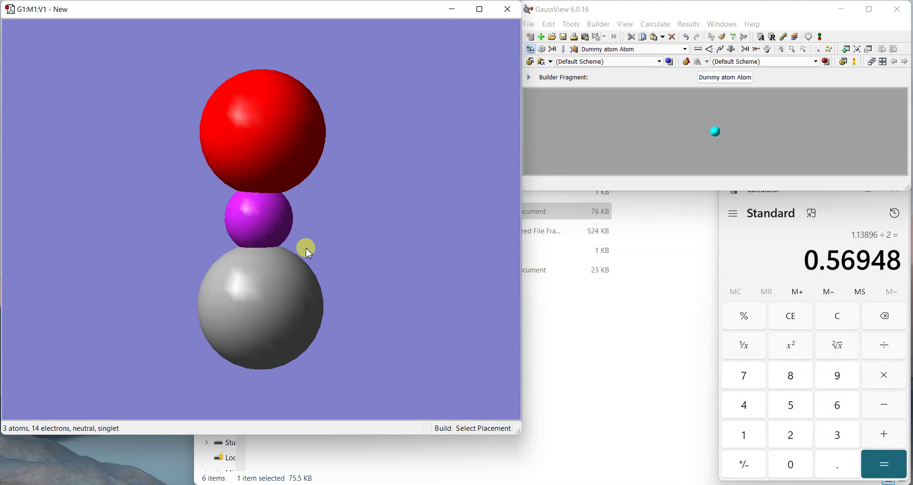
left_click(261, 223)
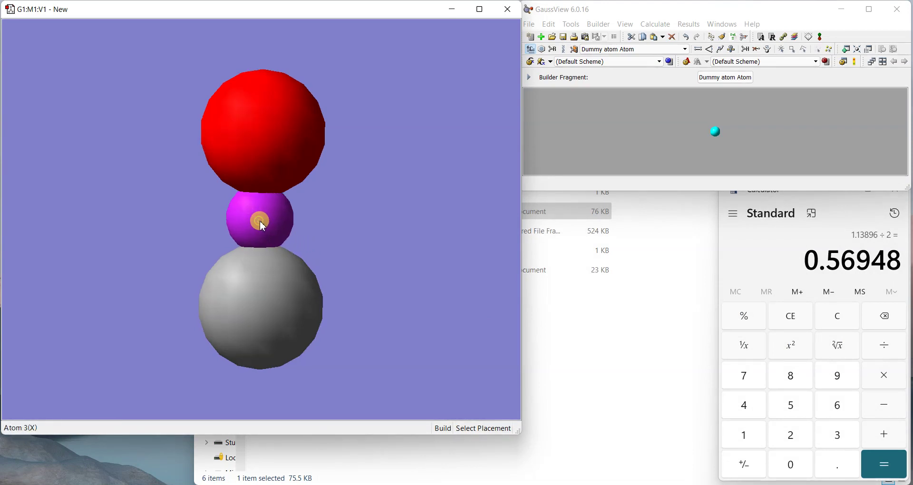
mouse_move(263, 226)
left_mouse_down()
mouse_move(336, 224)
mouse_move(271, 218)
mouse_move(264, 229)
left_mouse_up()
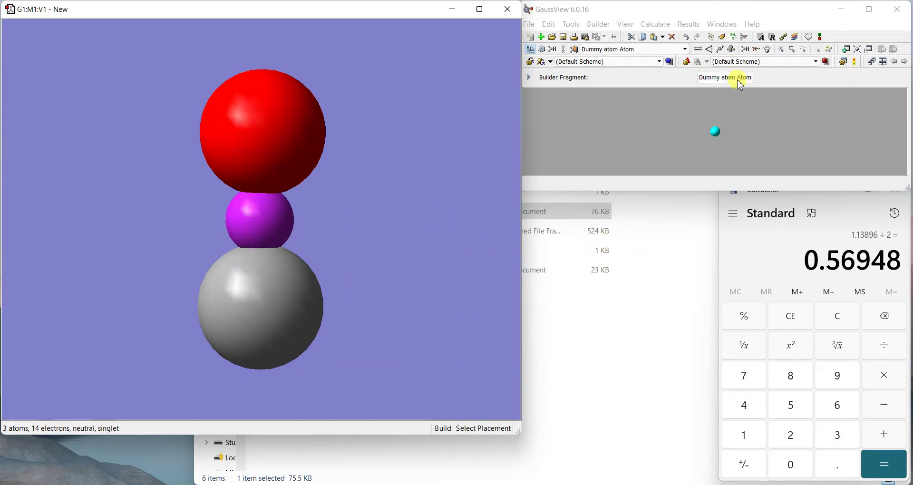
left_click(697, 49)
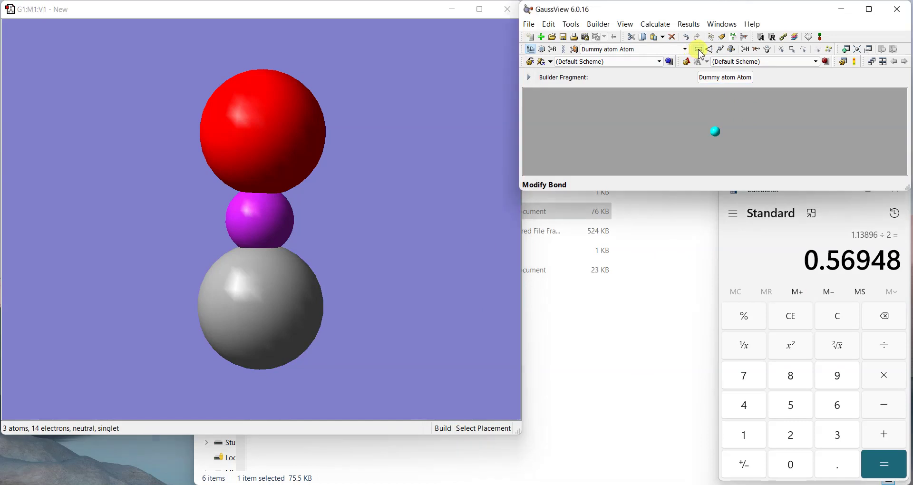
Step: Set the carbon–dummy atom distance to 0.56948 Å
left_click(265, 299)
left_click(258, 232)
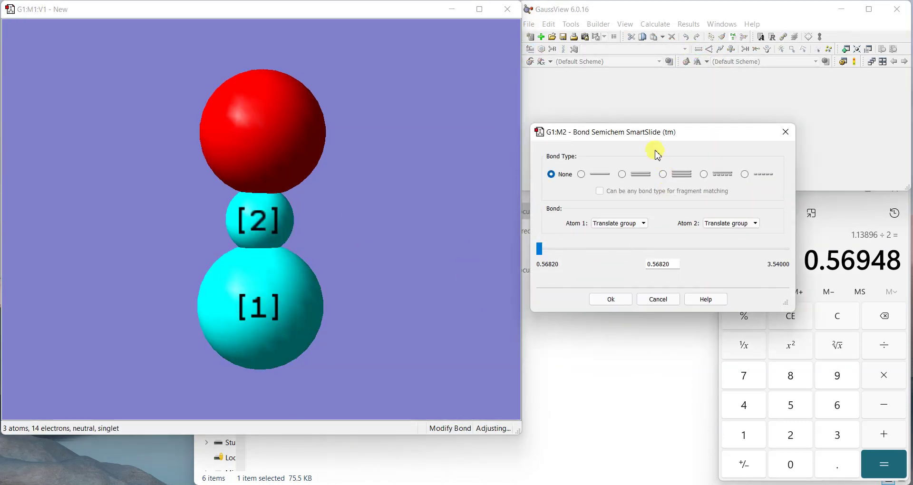
left_click_drag(649, 132, 622, 130)
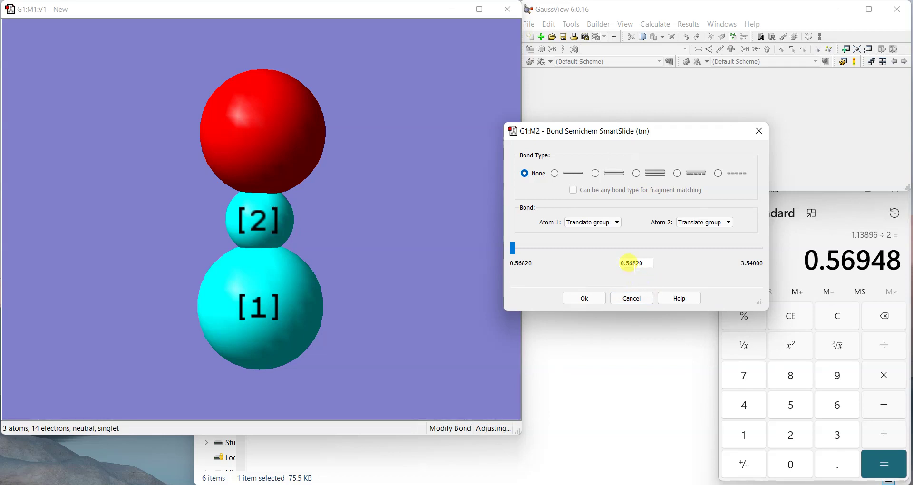
left_click_drag(633, 263, 654, 263)
left_click(586, 300)
Step: Verify the oxygen–dummy and dummy–carbon distances are both 0.56948 Å, discarding any changes
left_click(252, 150)
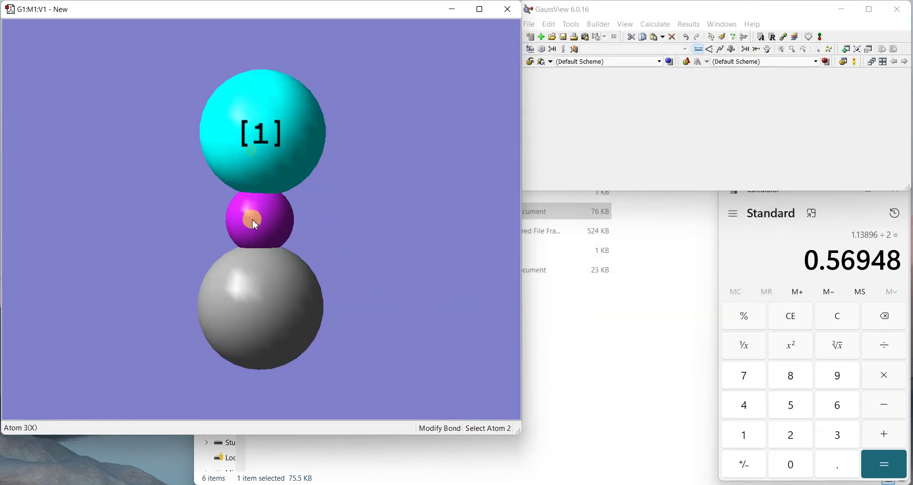
left_click(250, 216)
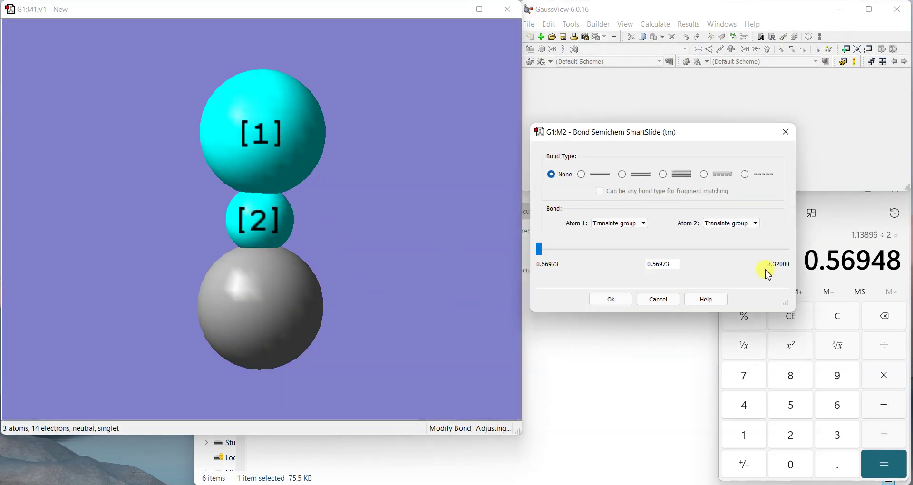
left_click(661, 300)
left_click(294, 227)
left_click(266, 283)
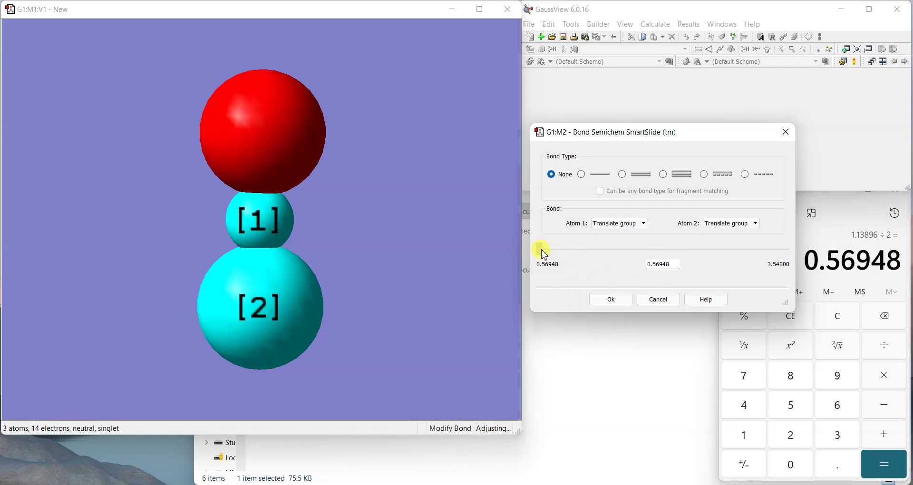
left_click_drag(545, 256, 547, 256)
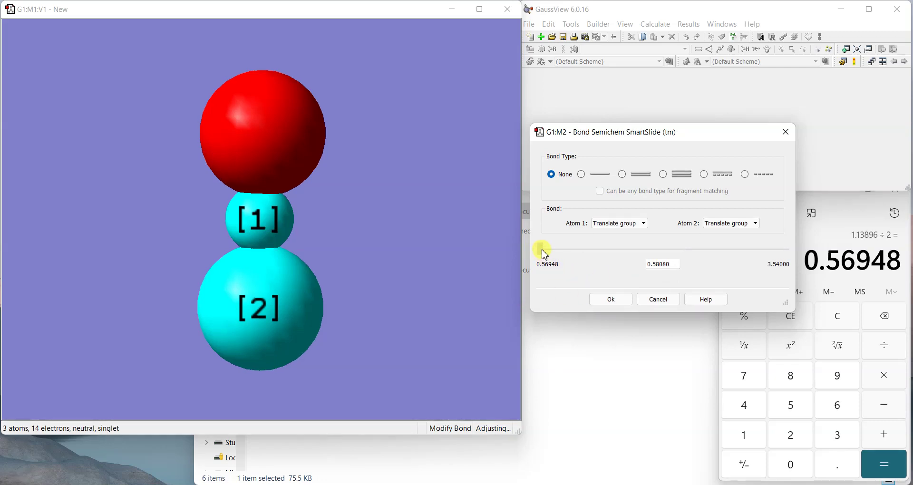
left_click(659, 300)
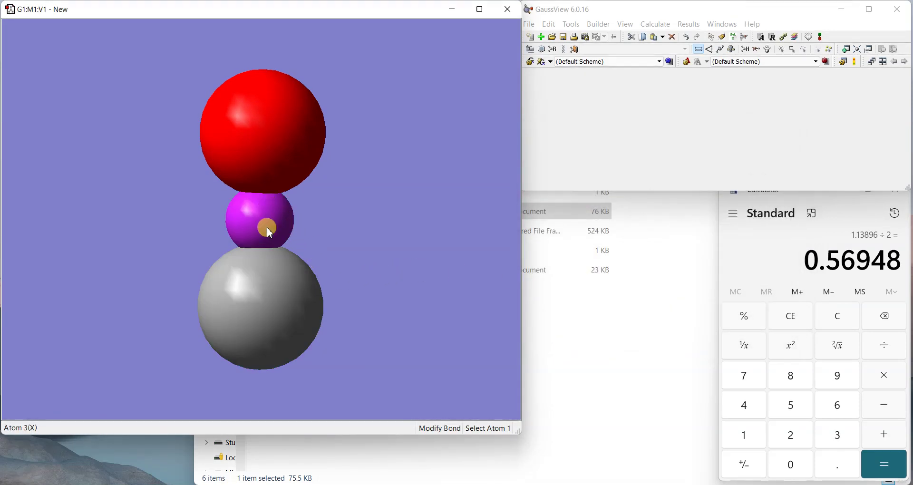
Step: Change the carbon–dummy bond to a dashed bond, keeping the 0.56948 Å length
left_click_drag(244, 275, 183, 286)
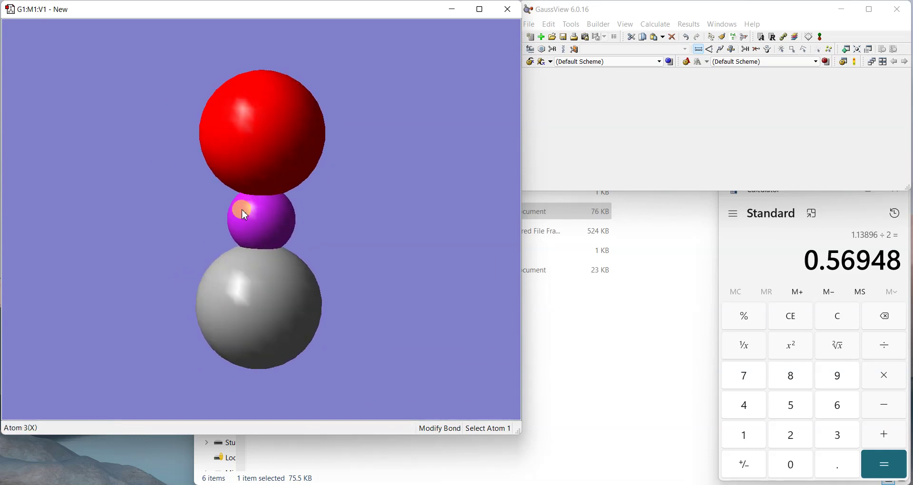
left_click(263, 259)
left_click(251, 301)
left_click(255, 212)
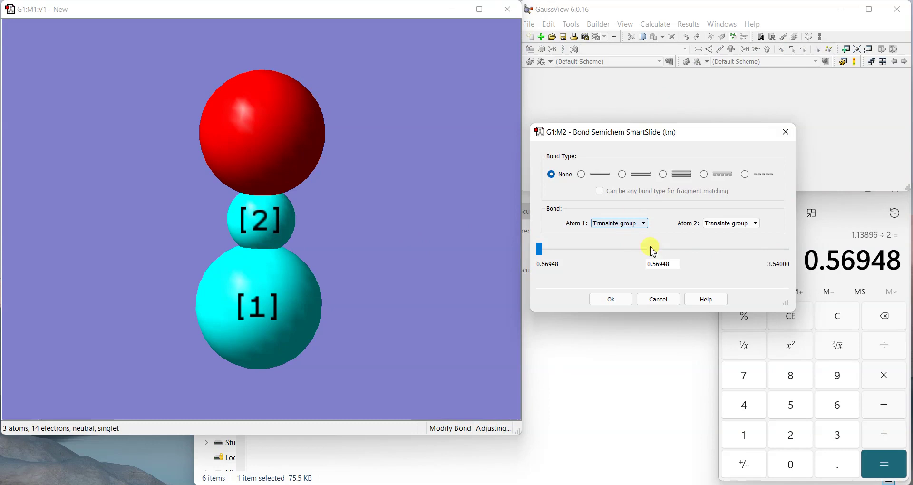
left_click(763, 183)
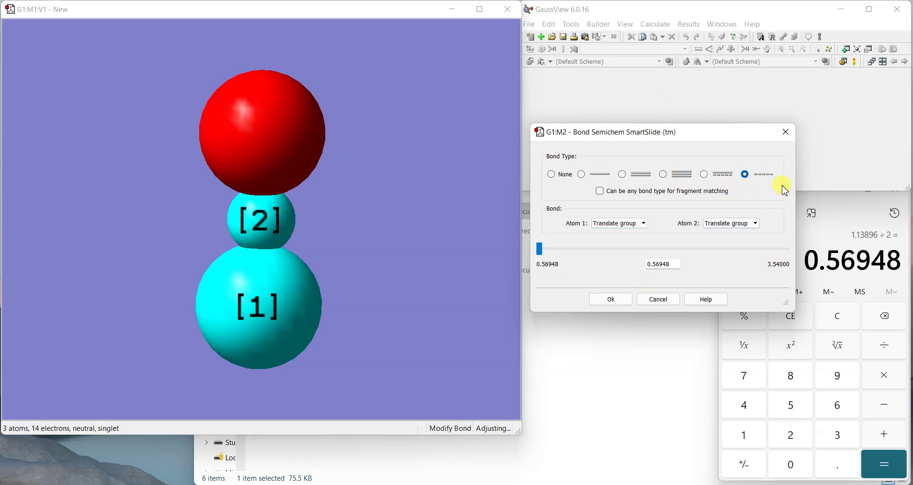
left_click(611, 298)
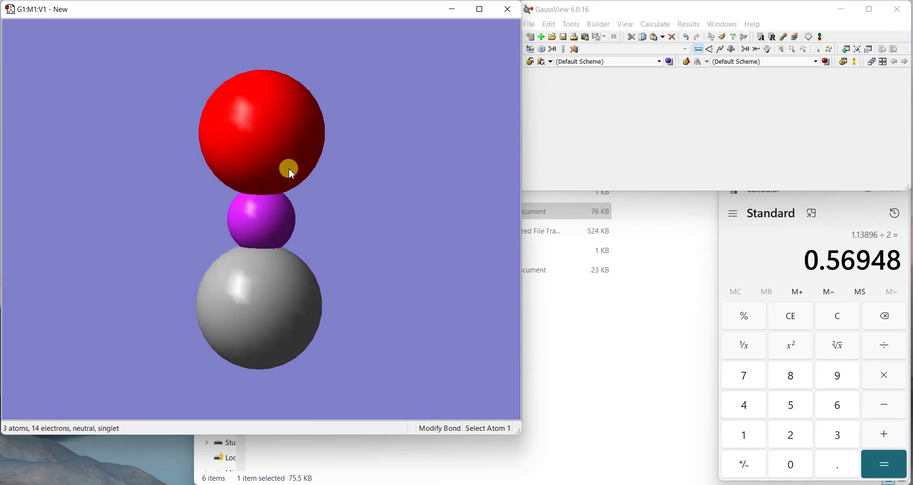
Step: Paste a second CO–dummy unit and drag it onto the first molecule
key("ctrl+v")
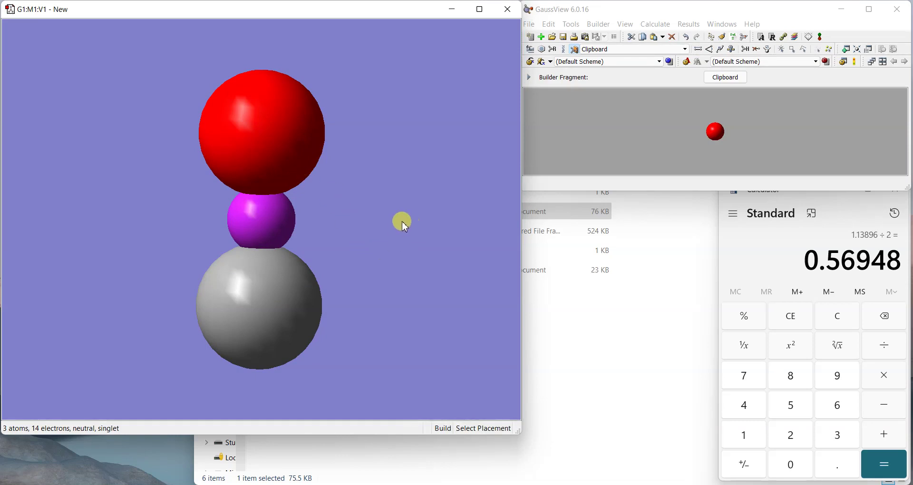
left_click(402, 221)
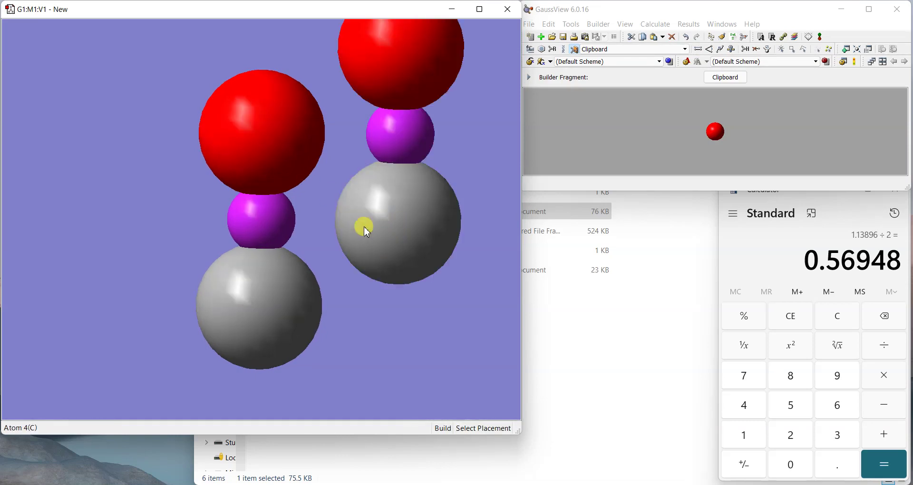
left_click_drag(361, 220, 331, 264)
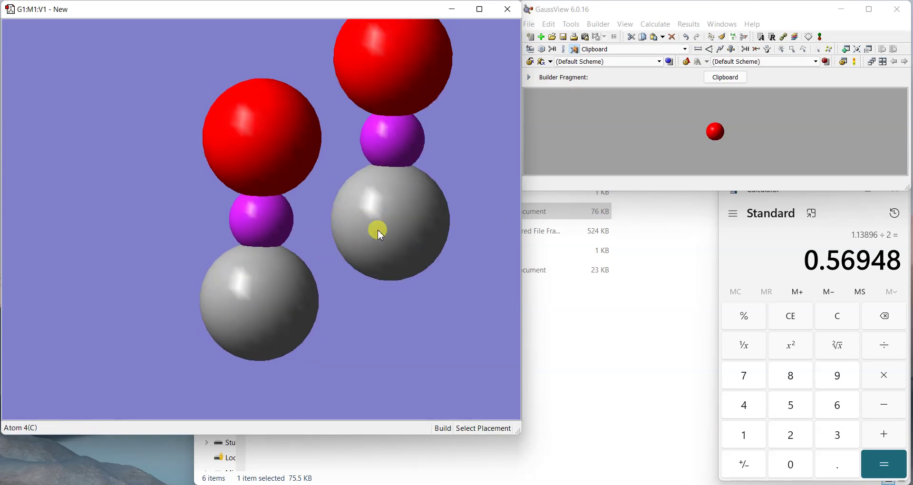
left_click_drag(392, 209, 379, 286, "alt")
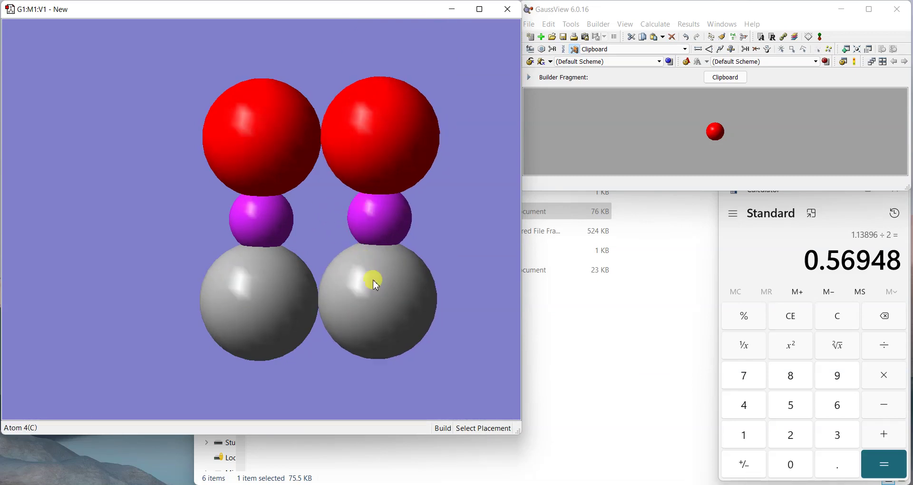
left_click_drag(384, 287, 267, 288)
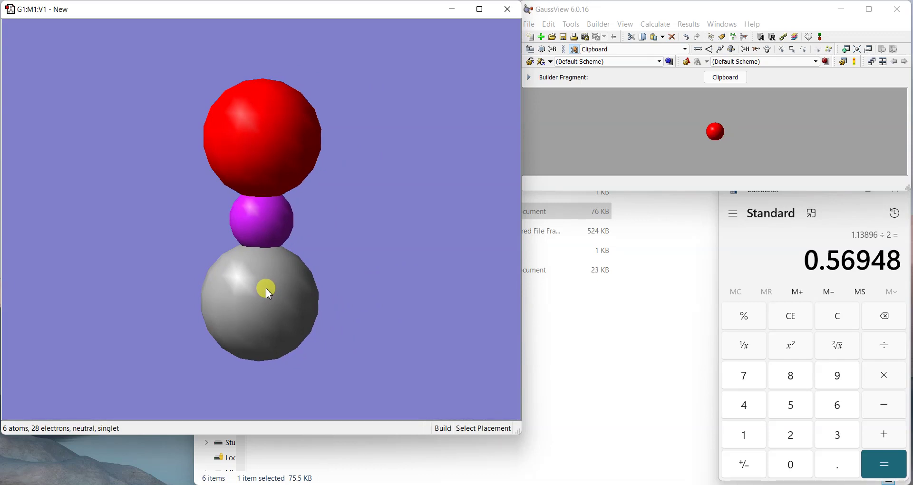
left_click_drag(266, 288, 285, 293)
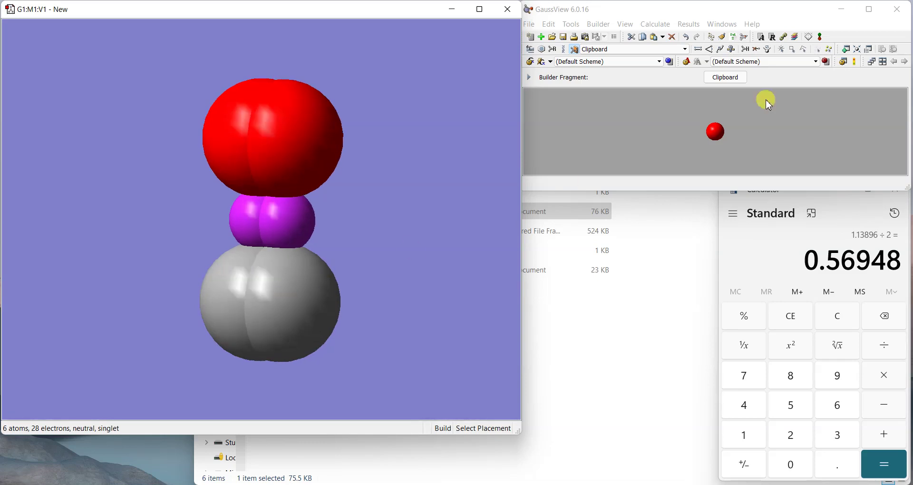
left_click(701, 49)
Step: Pick the two overlapping dummy atoms and try a trial separation, then discard it
left_click(235, 221)
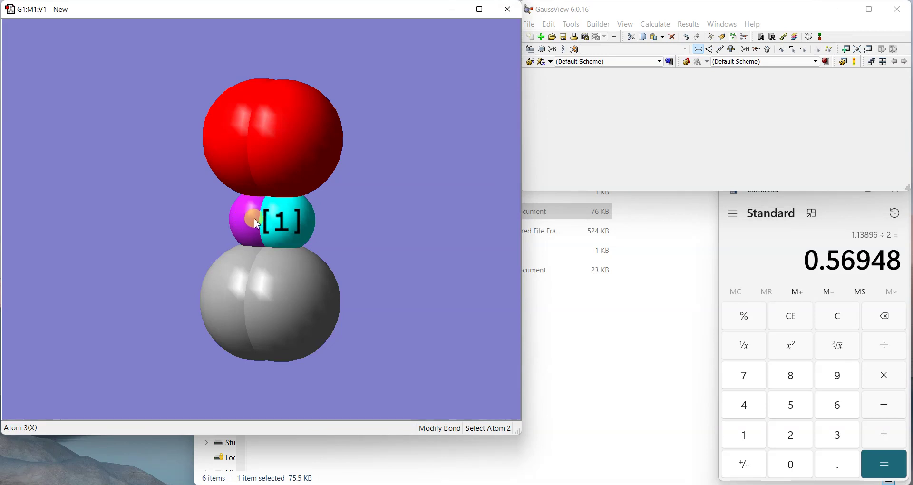
left_click(254, 219)
left_click(253, 220)
left_click(255, 220)
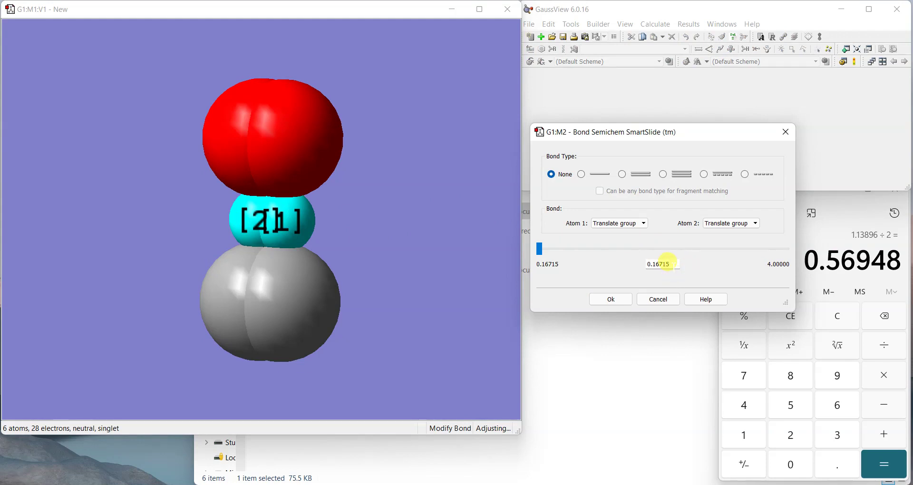
left_click_drag(668, 262, 636, 263)
left_click_drag(577, 268, 523, 266)
mouse_move(523, 266)
left_mouse_down()
mouse_move(524, 259)
mouse_move(623, 255)
mouse_move(630, 266)
mouse_move(717, 275)
mouse_move(671, 279)
mouse_move(585, 251)
mouse_move(521, 254)
left_mouse_up()
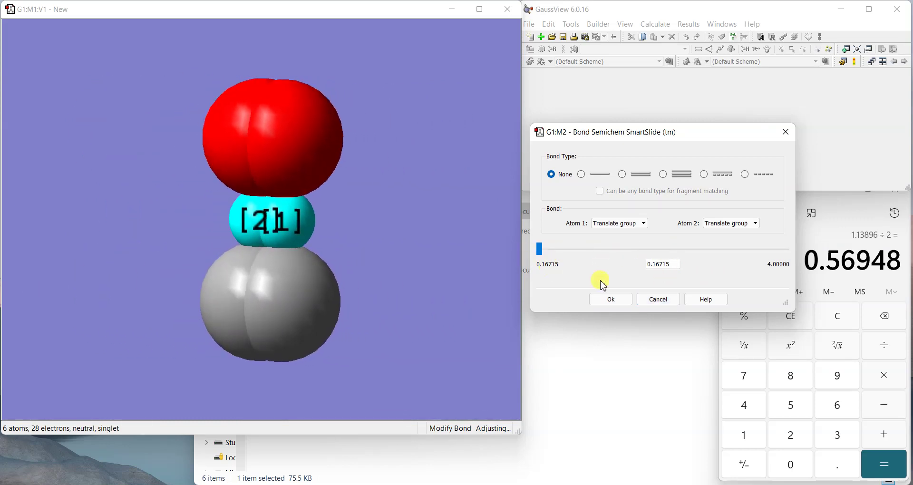
left_click(654, 299)
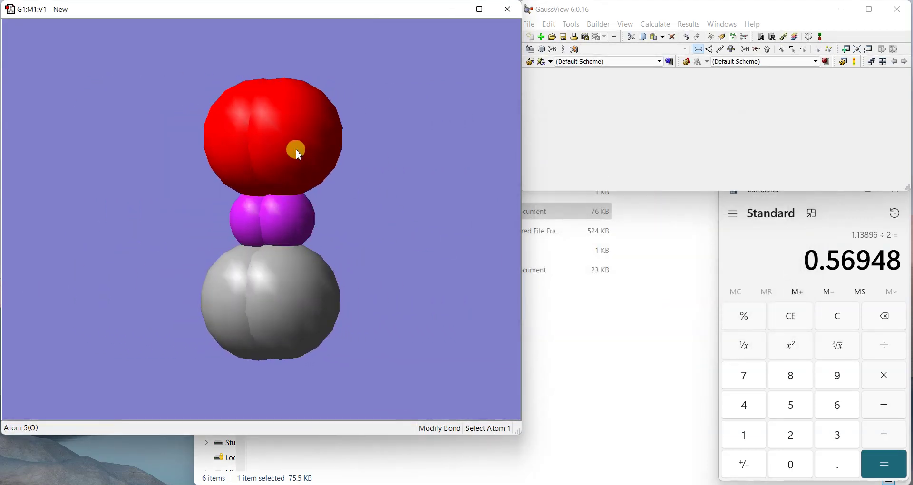
Step: Set the distance between the two dummy atoms to 3.00000 Å
mouse_move(295, 150)
left_mouse_down()
mouse_move(273, 150)
mouse_move(299, 150)
left_mouse_up()
left_click(245, 212)
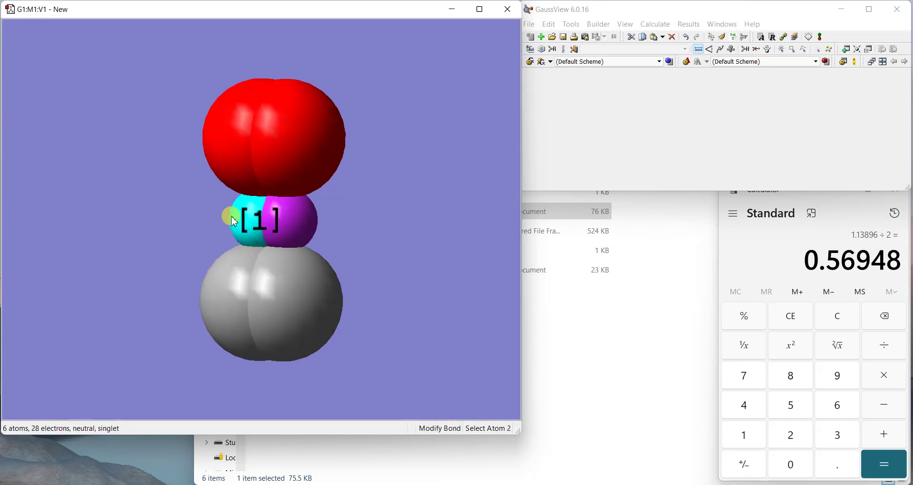
left_click(289, 224)
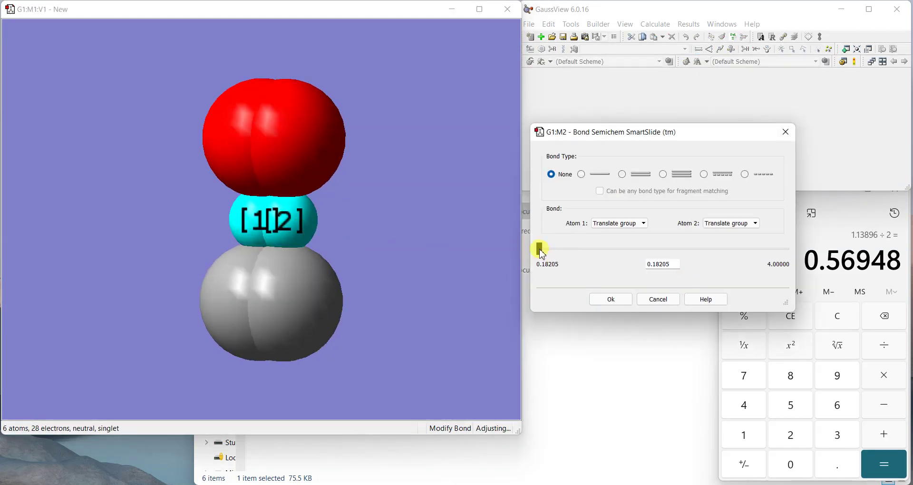
left_click_drag(542, 252, 681, 251)
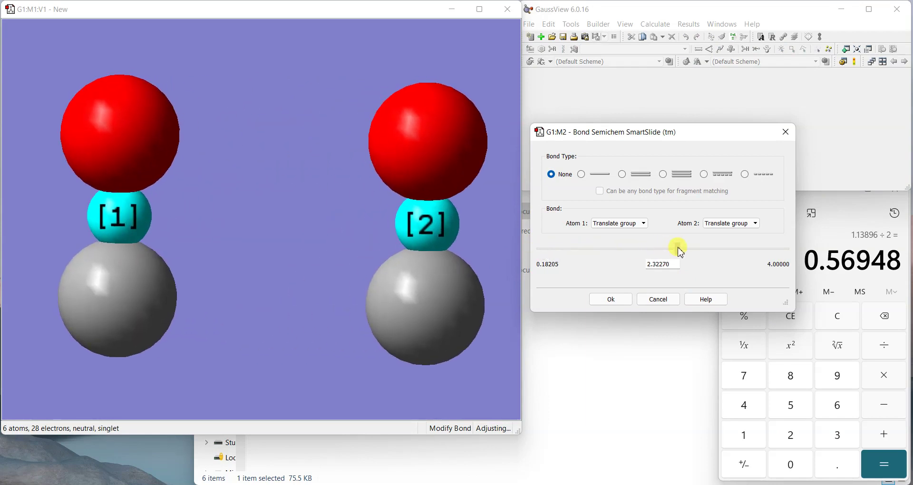
double_click(671, 265)
type("3")
key("Return")
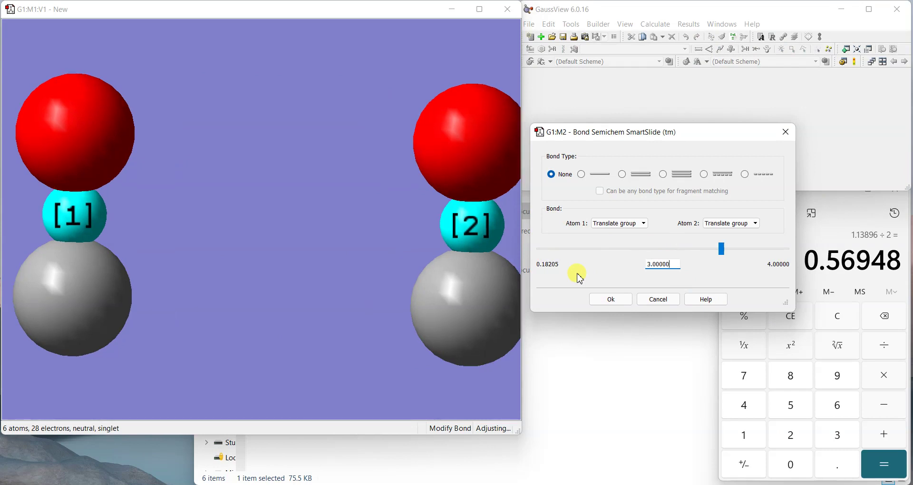
left_click(610, 300)
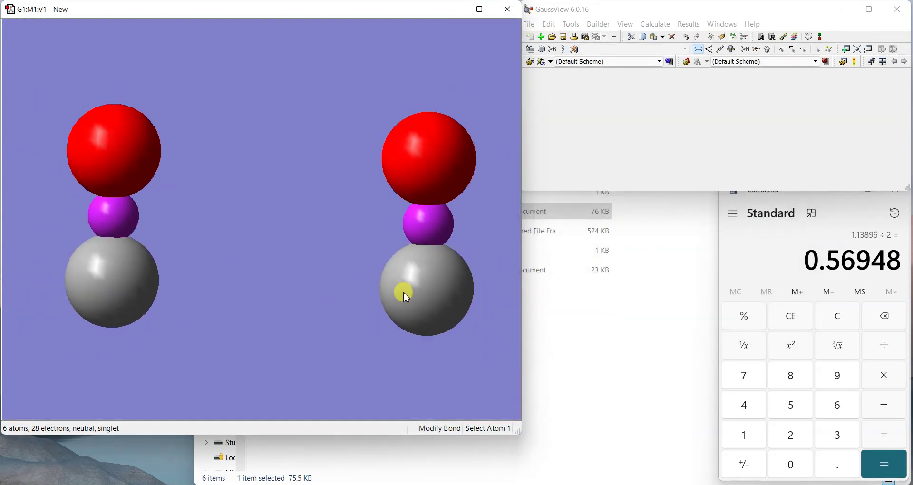
mouse_move(404, 292)
left_mouse_down()
mouse_move(421, 306)
mouse_move(404, 294)
mouse_move(404, 303)
left_mouse_up()
left_click_drag(404, 302, 406, 304)
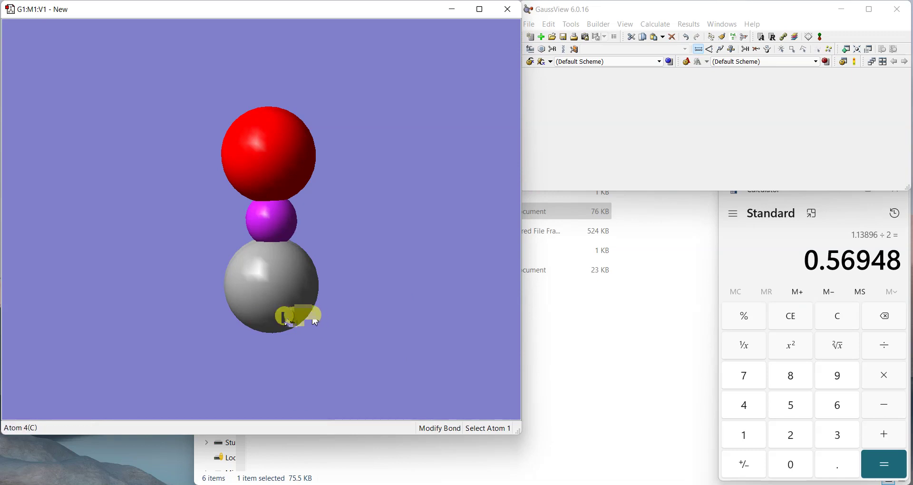
left_click_drag(295, 312, 315, 317)
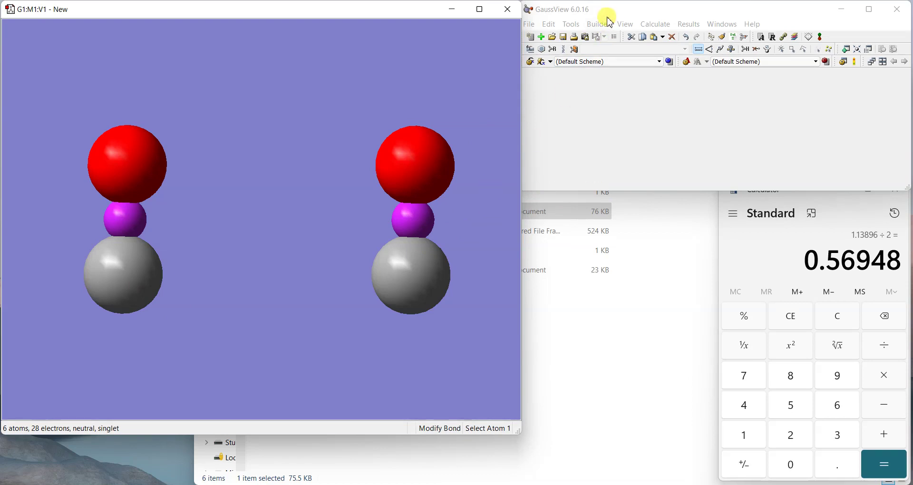
left_click(573, 26)
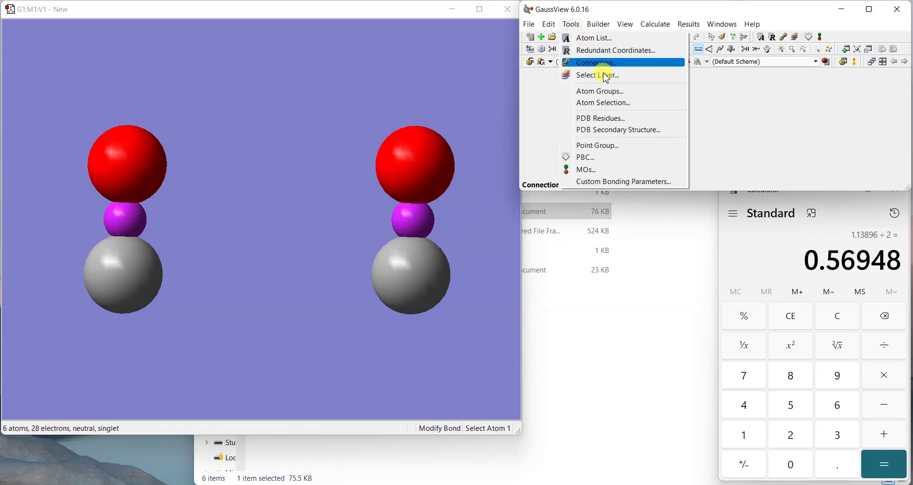
Step: In Atom Groups, choose the Freeze class and mark atoms 1-6 as frozen
left_click(612, 91)
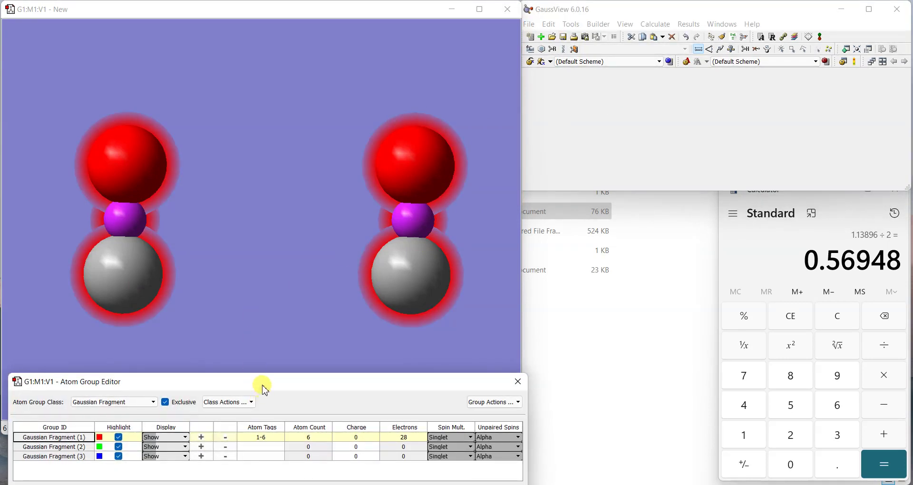
mouse_move(261, 383)
left_mouse_down()
mouse_move(255, 371)
mouse_move(257, 381)
left_mouse_up()
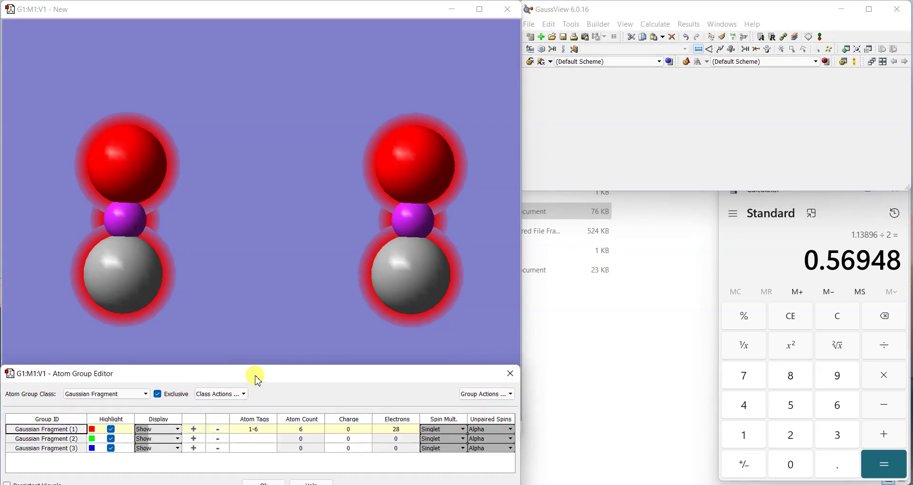
left_click(105, 395)
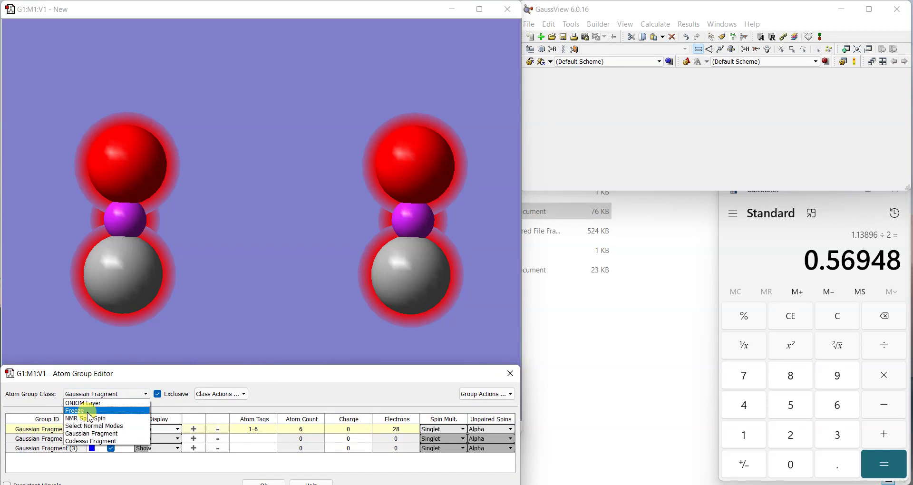
left_click(89, 412)
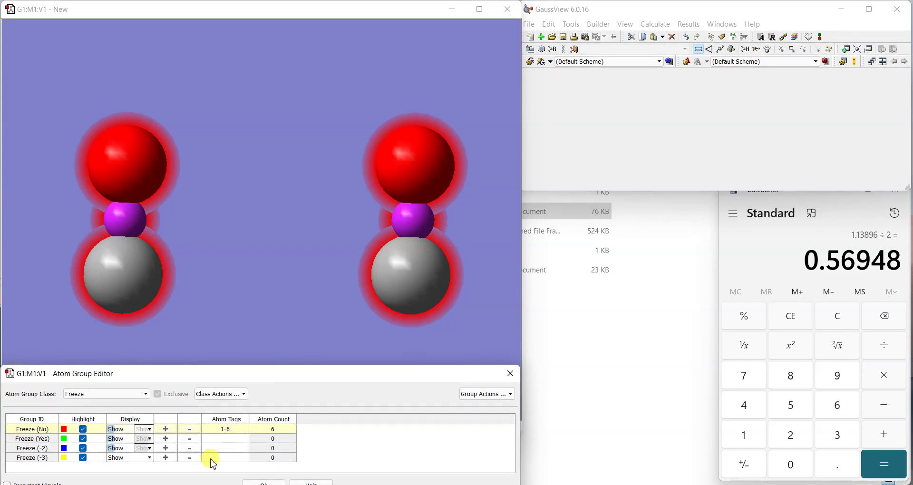
double_click(220, 439)
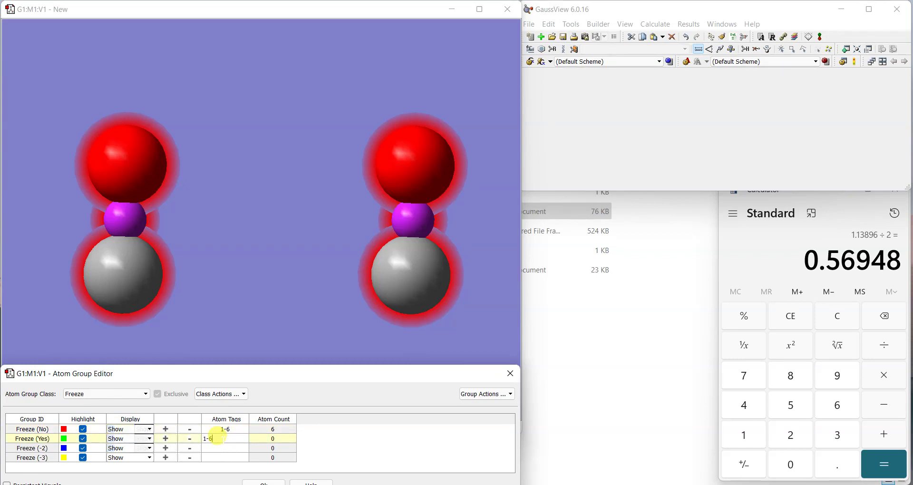
key("Return")
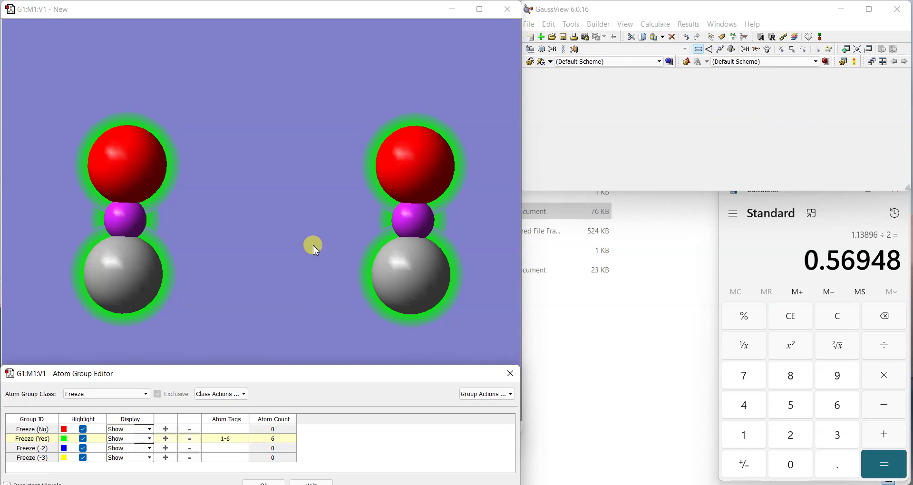
Step: Show atom number labels and list atoms 3,6 as unfrozen, keeping atoms 1, 2, 4, 5 frozen
left_click(626, 25)
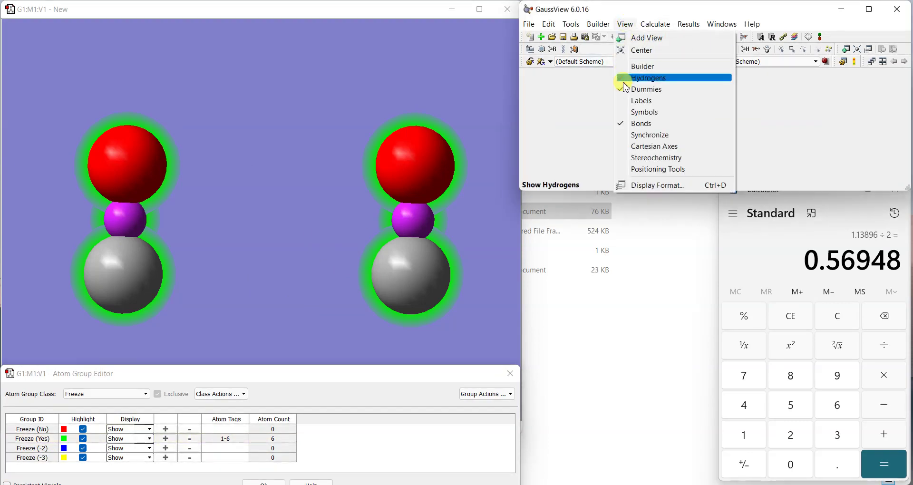
left_click(637, 104)
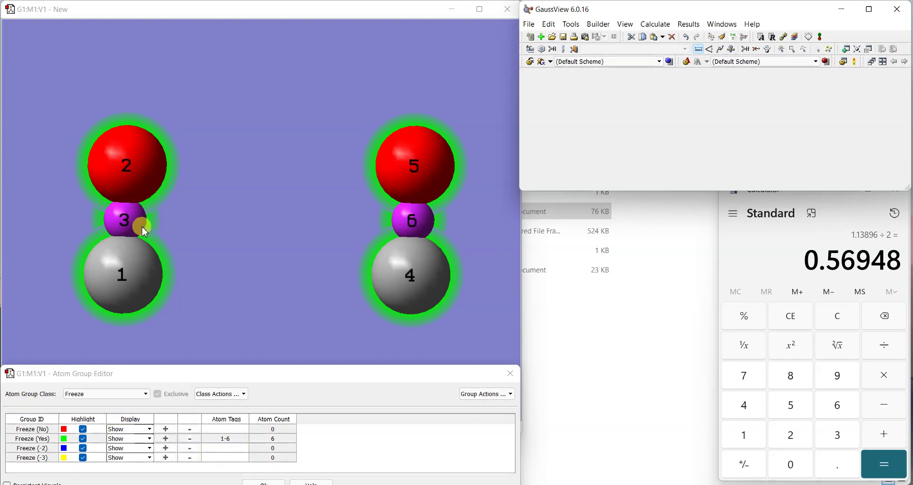
left_click(228, 429)
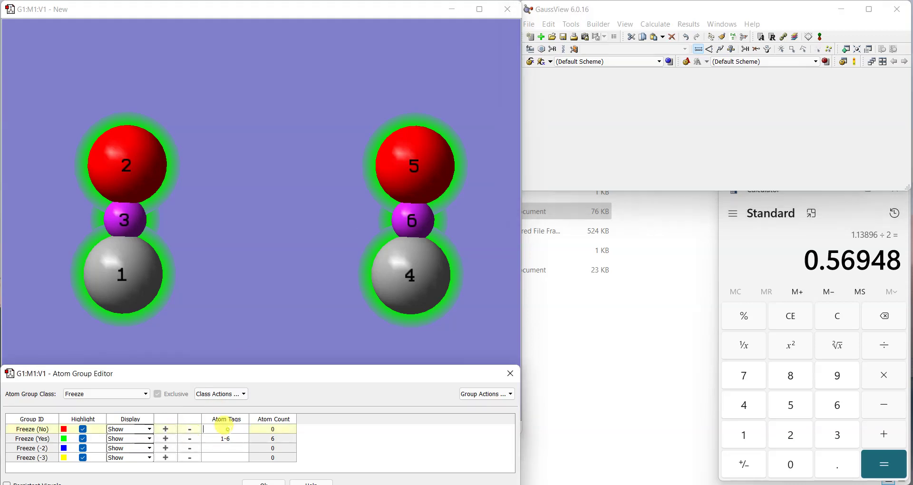
type("3,6")
key("Return")
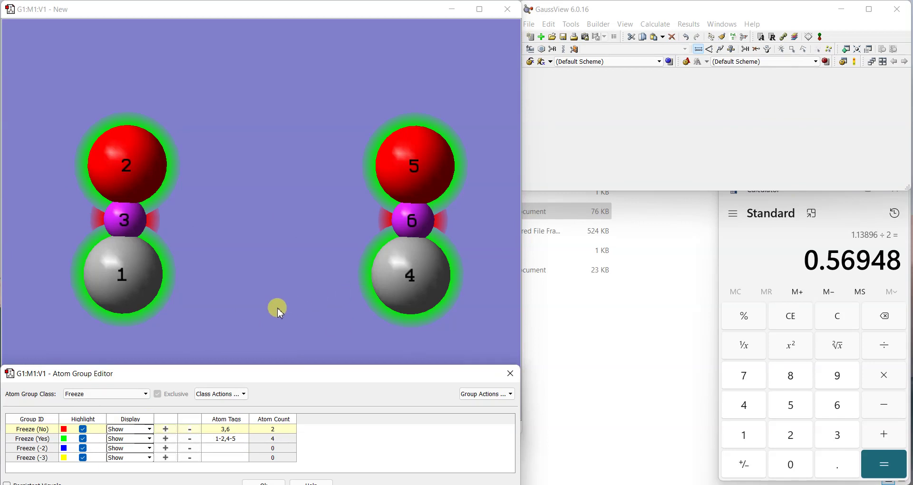
left_click_drag(299, 371, 302, 356)
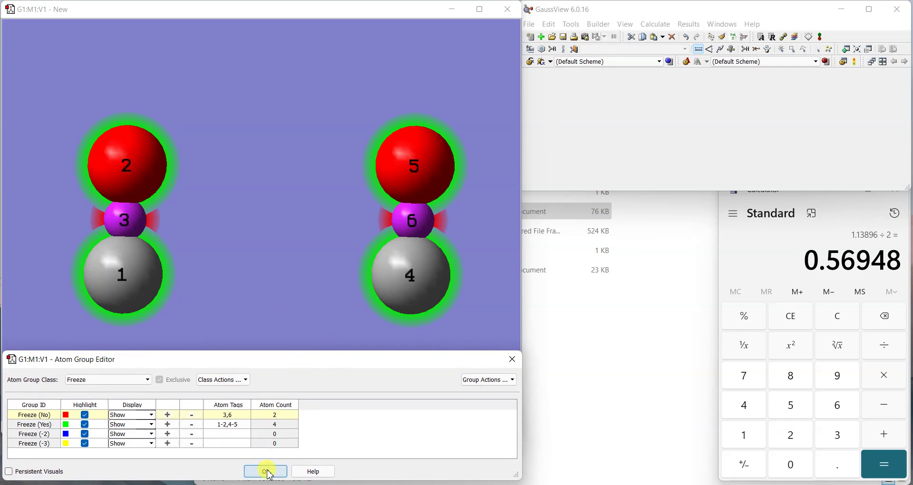
left_click(267, 472)
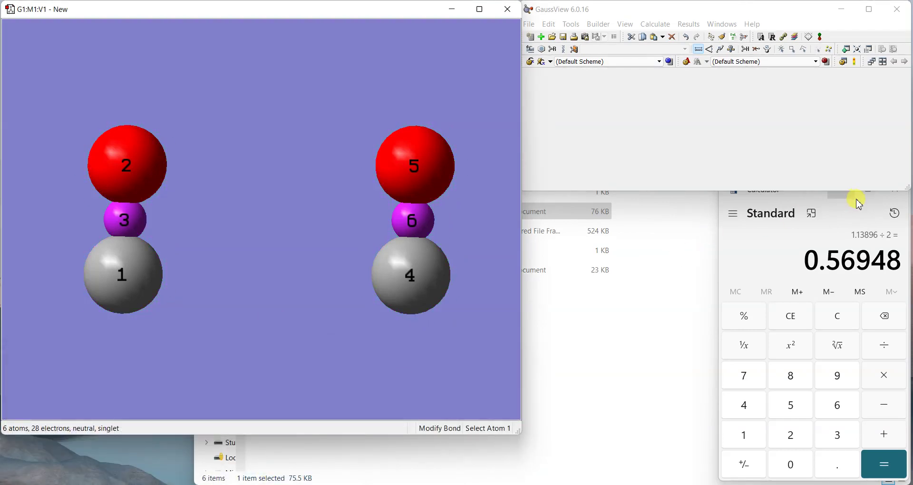
Step: Close the calculator and set the Gaussian calculation job type to Optimization
left_click(756, 290)
left_click(894, 190)
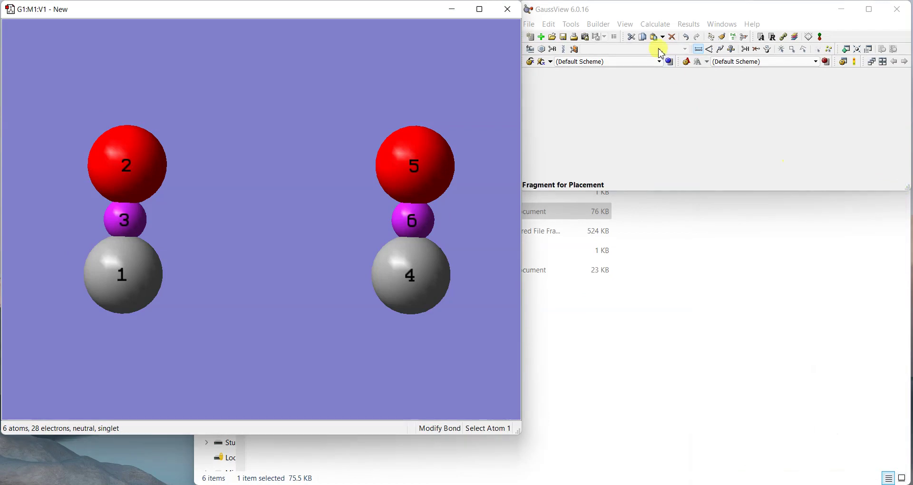
left_click(660, 23)
left_click(672, 35)
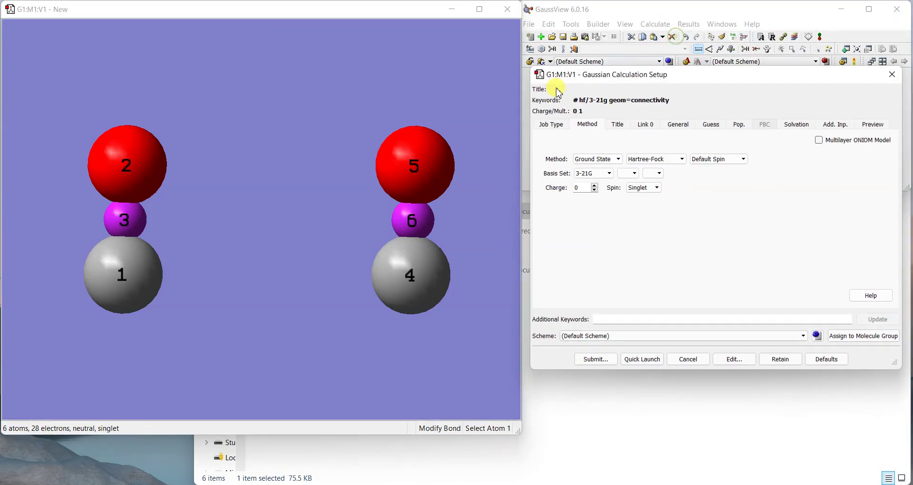
left_click(556, 125)
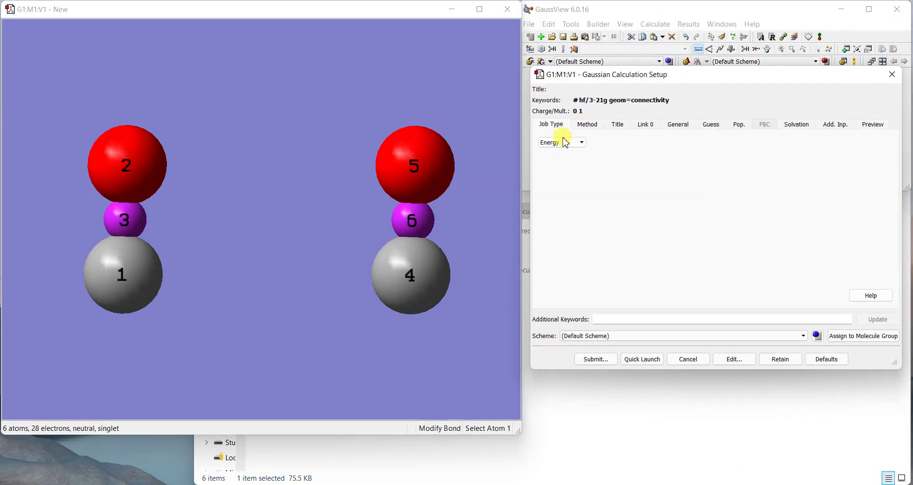
left_click(563, 142)
left_click(569, 161)
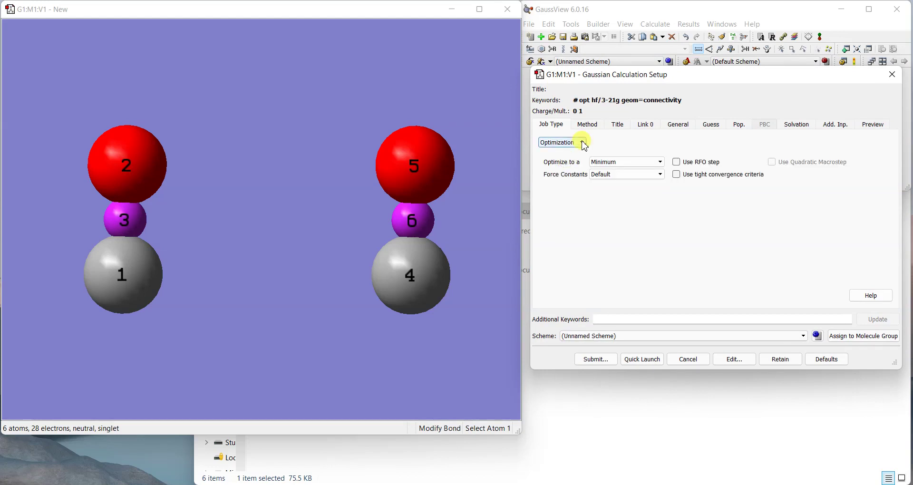
Step: Choose to edit the '# opt hf/3-21g' input file, agreeing to save it first
left_click(601, 127)
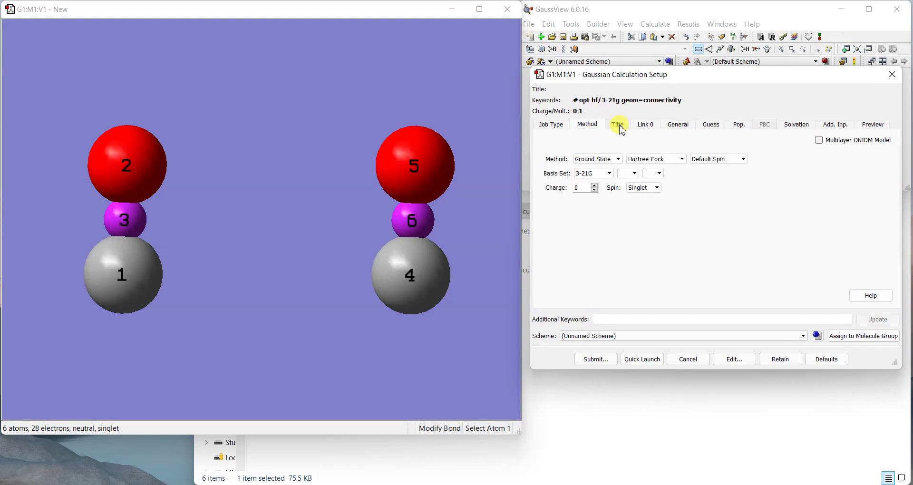
left_click(723, 359)
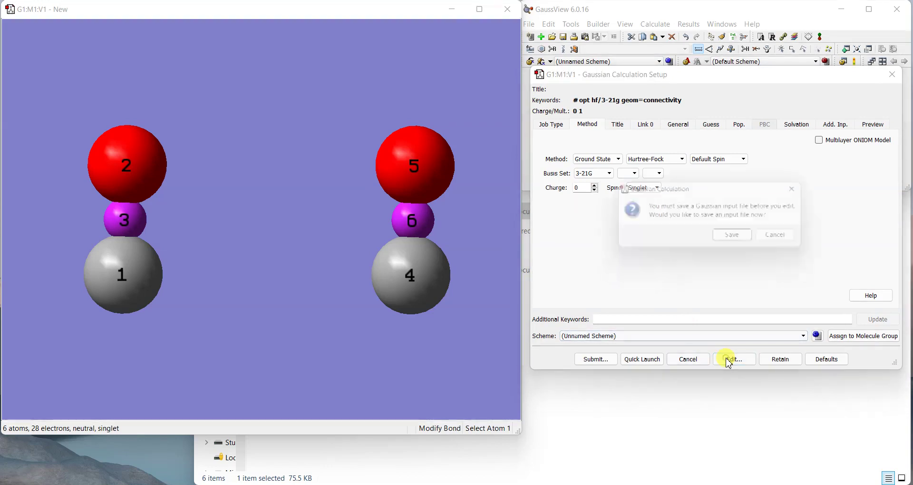
left_click(738, 239)
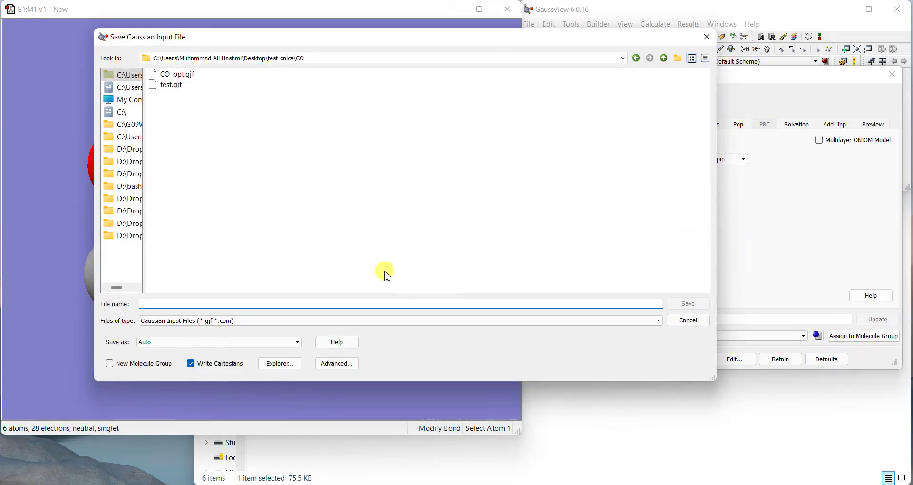
Step: Save the optimization input file as 123.gjf
type("123")
left_click(683, 303)
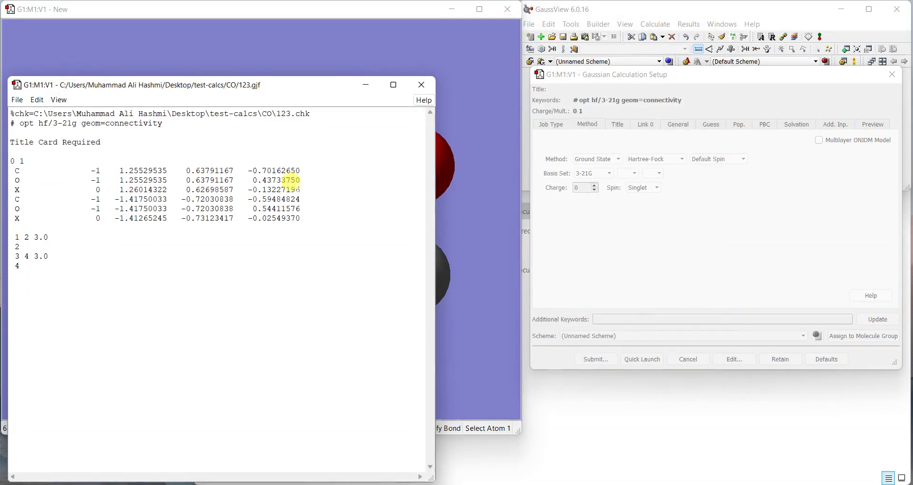
left_click_drag(214, 86, 316, 26)
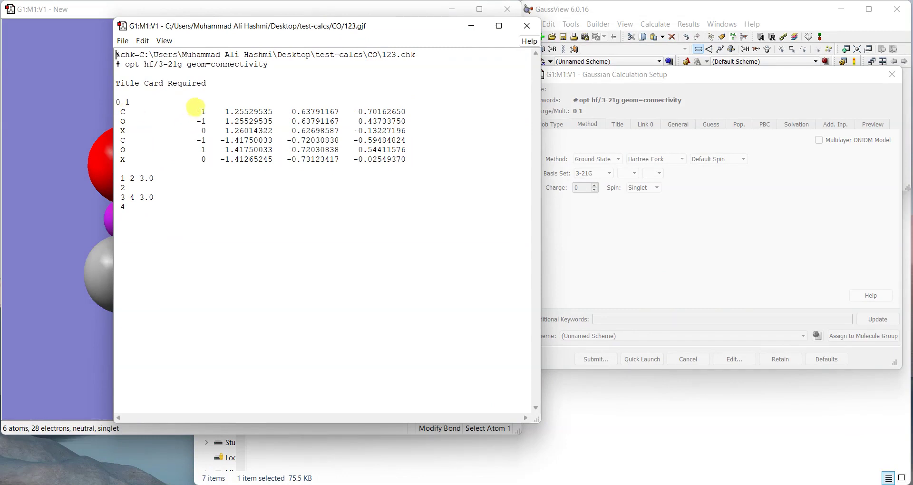
Step: Check the C atom's -1 and dummy X atom's 0 freeze flags, then close the file view
left_click_drag(195, 106, 199, 108)
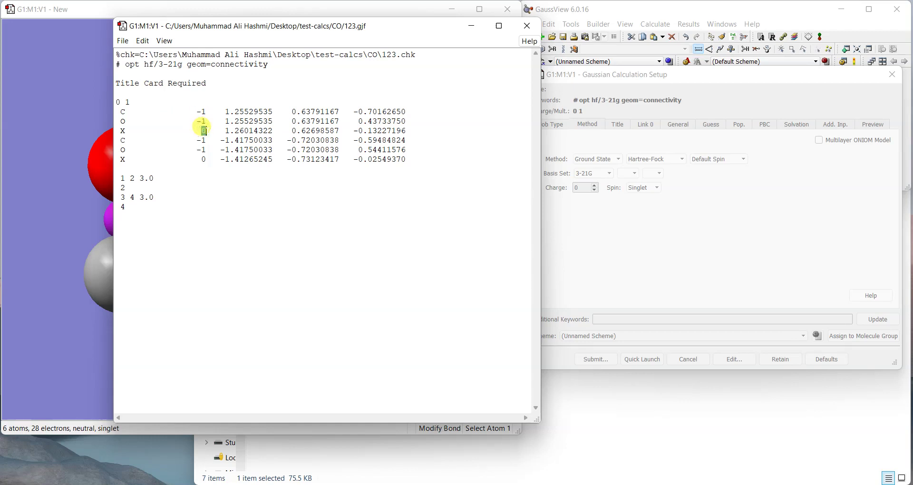
left_click_drag(200, 130, 207, 132)
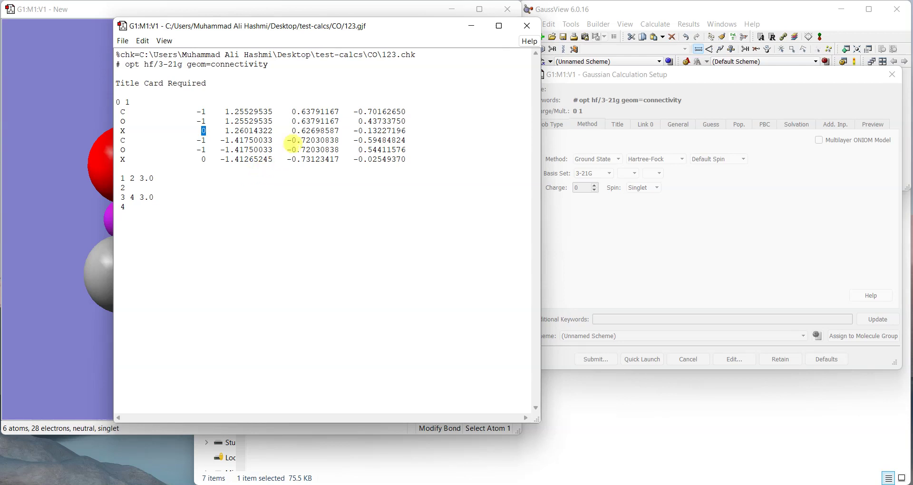
left_click(541, 28)
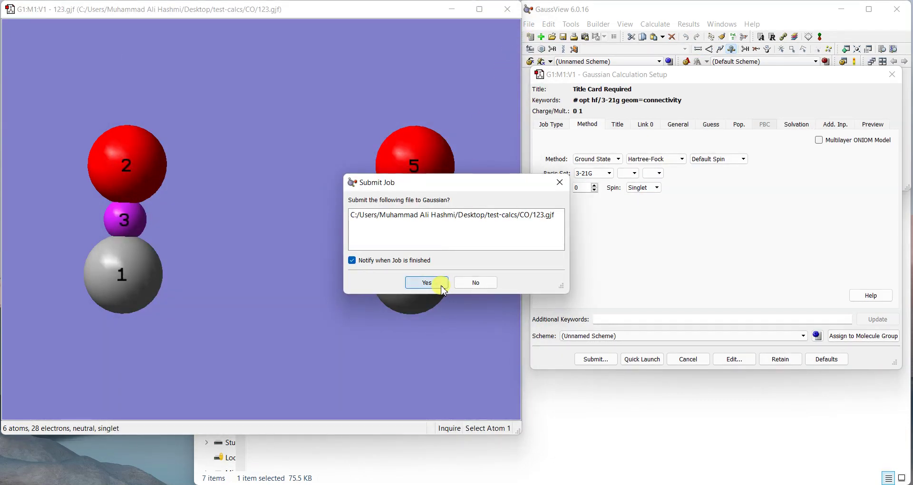
Step: Decline submitting 123.gjf to Gaussian and zoom out slightly on the two-CO model
left_click(466, 284)
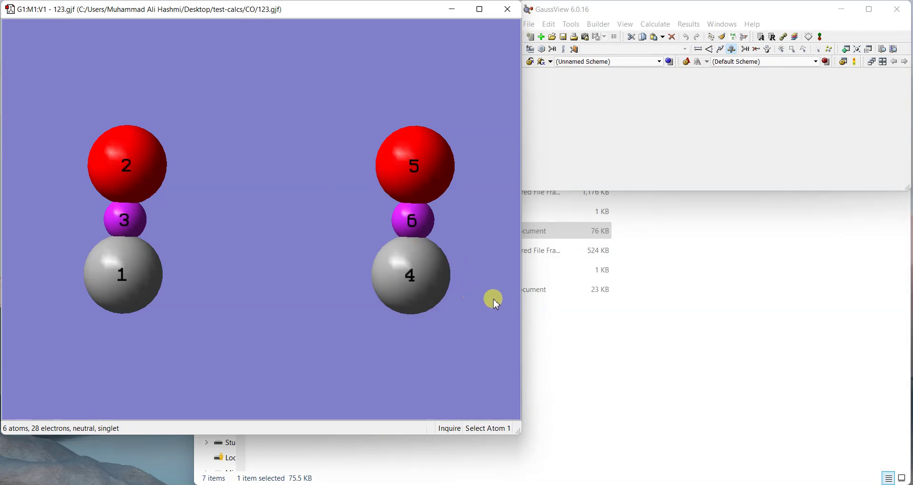
scroll(461, 288, "down", 1)
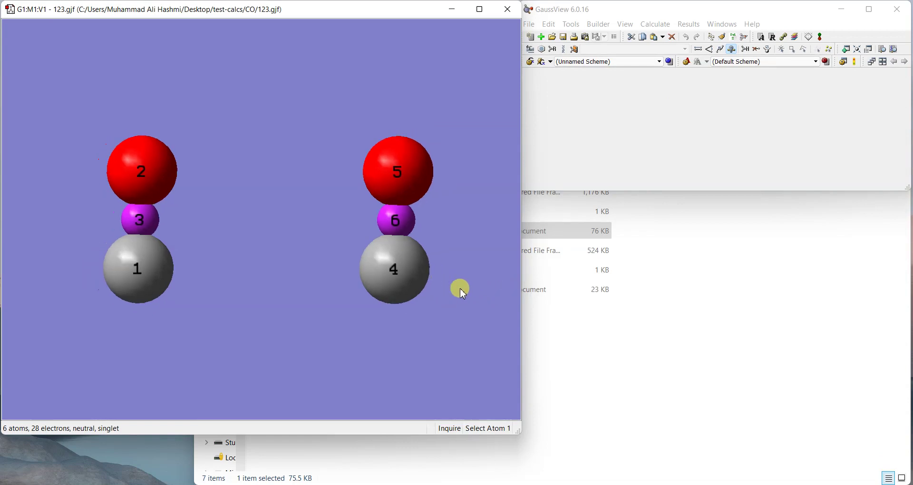
scroll(461, 289, "down", 1)
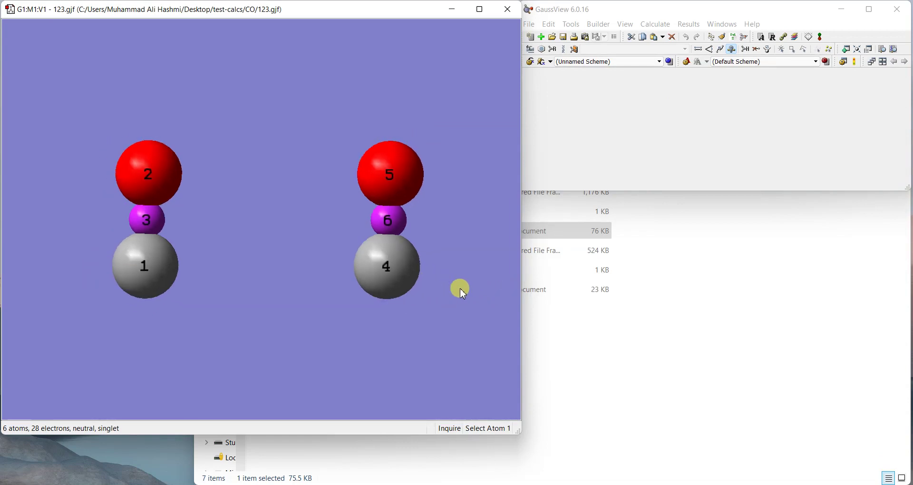